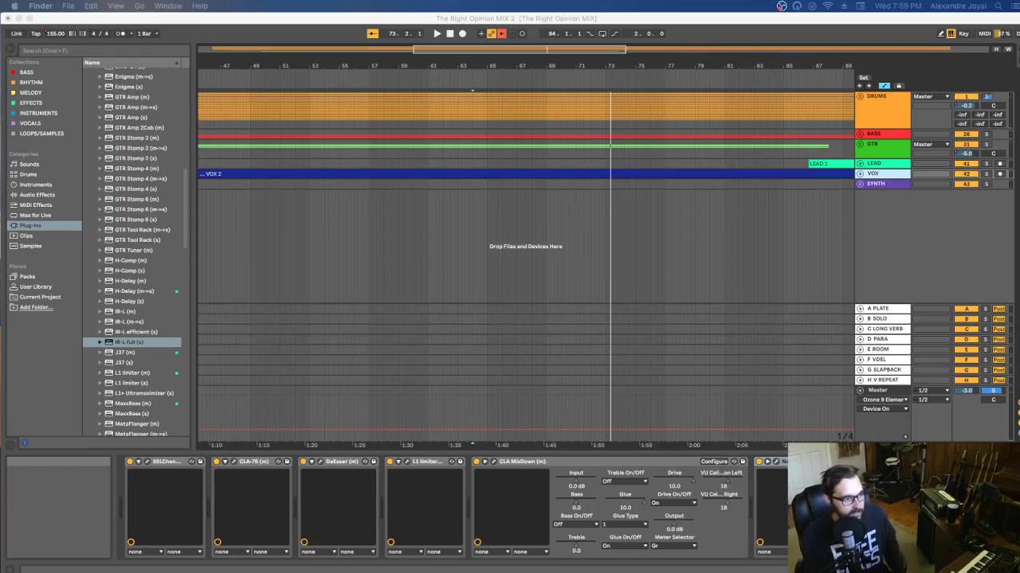
Unfold the SYNTH group and fit the full song length in the arrangement to show all its Moog clips
{"action": "left_click", "coordinate": [861, 185]}
{"action": "left_click", "coordinate": [860, 184]}
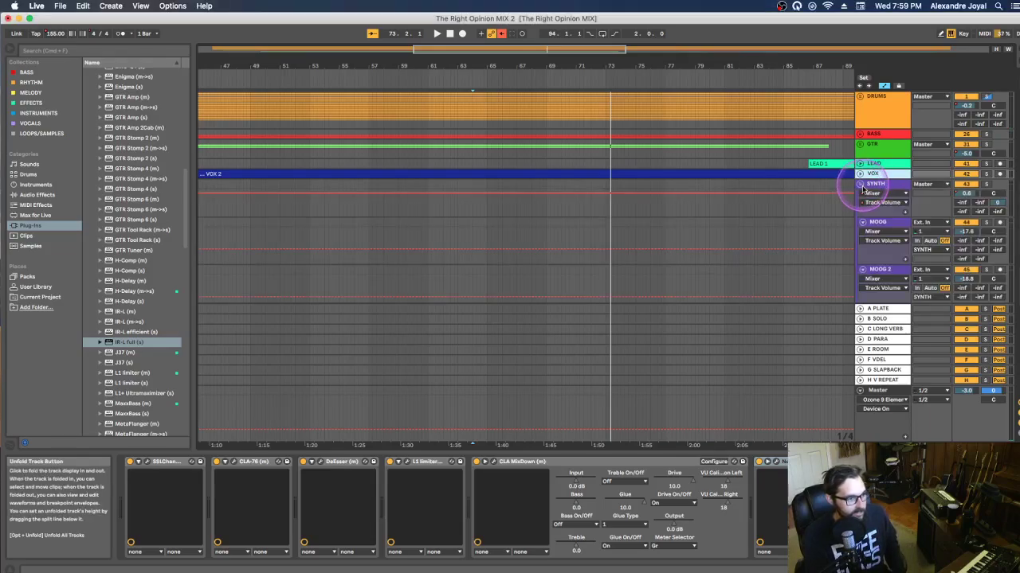
{"action": "scroll", "coordinate": [836, 207], "scroll_direction": "down", "scroll_amount": 3}
{"action": "scroll", "coordinate": [837, 206], "scroll_direction": "up", "scroll_amount": 3}
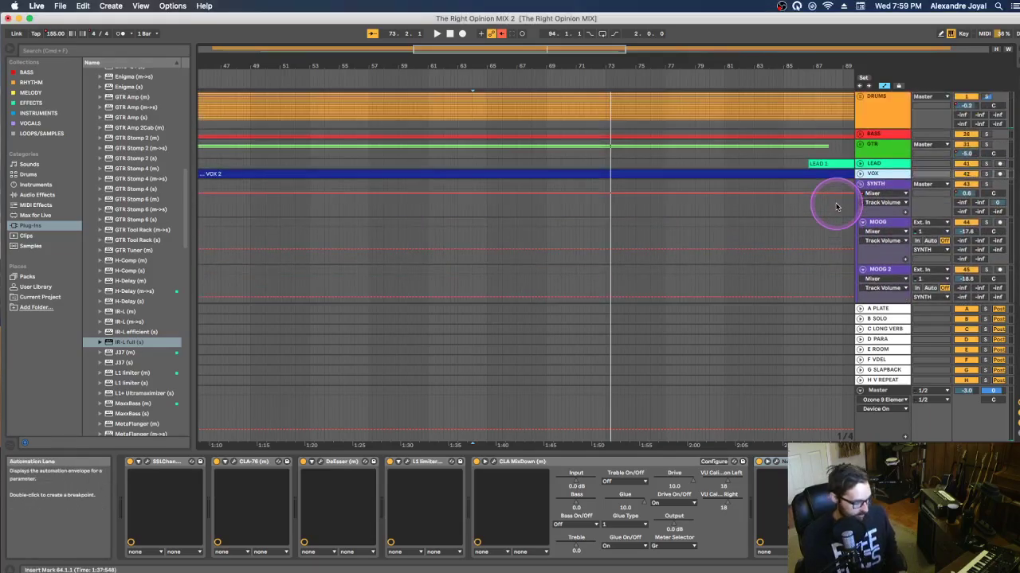
{"action": "key", "text": "w"}
{"action": "left_click", "coordinate": [860, 185]}
{"action": "left_click", "coordinate": [860, 185]}
{"action": "scroll", "coordinate": [690, 180], "scroll_direction": "down", "scroll_amount": 3}
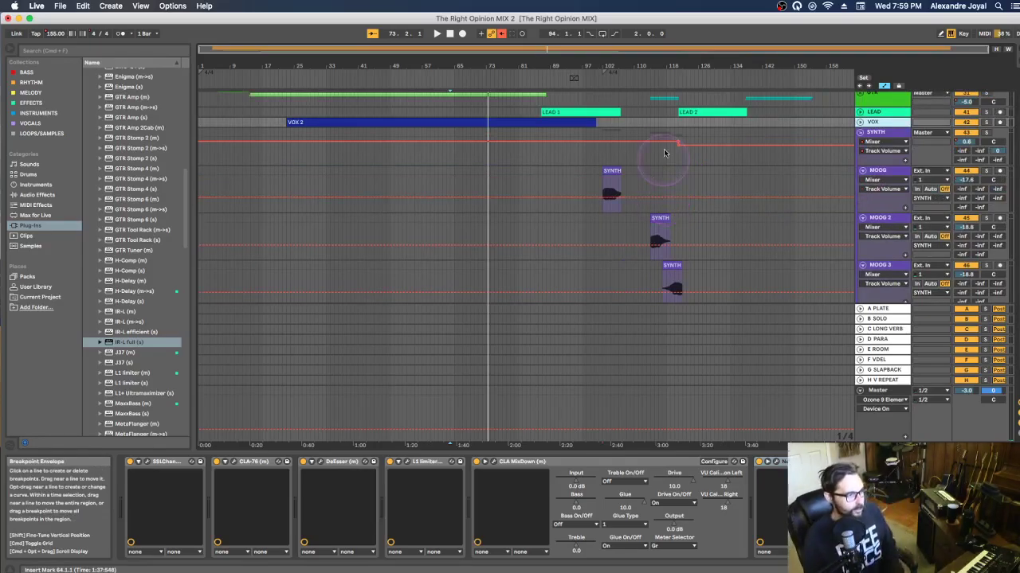
Play the arrangement from about bar 101, where the first Moog clip enters
{"action": "left_click", "coordinate": [598, 159]}
{"action": "scroll", "coordinate": [598, 159], "scroll_direction": "up", "scroll_amount": 3}
{"action": "left_click", "coordinate": [588, 161]}
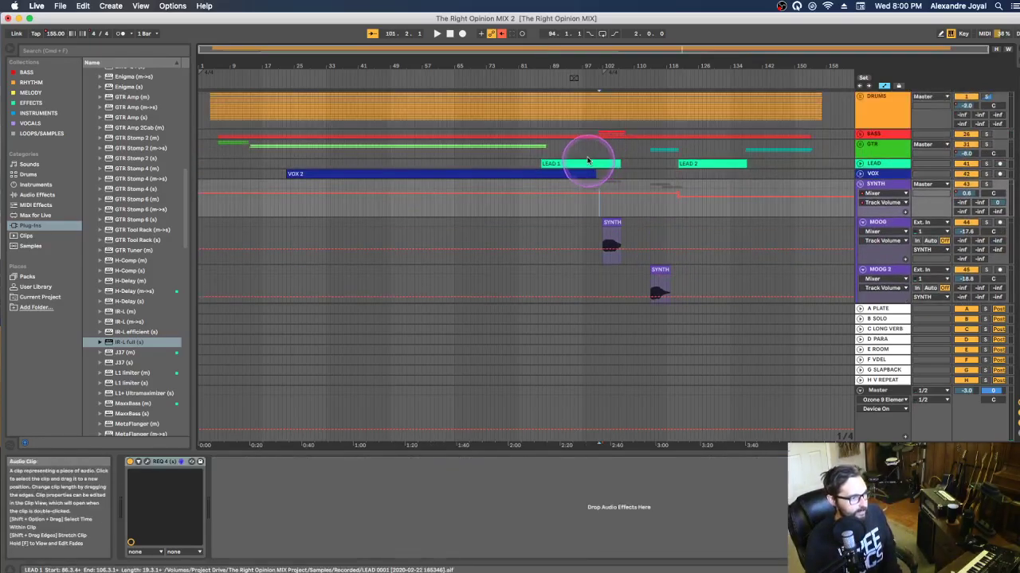
{"action": "left_click", "coordinate": [591, 153]}
{"action": "key", "text": "space"}
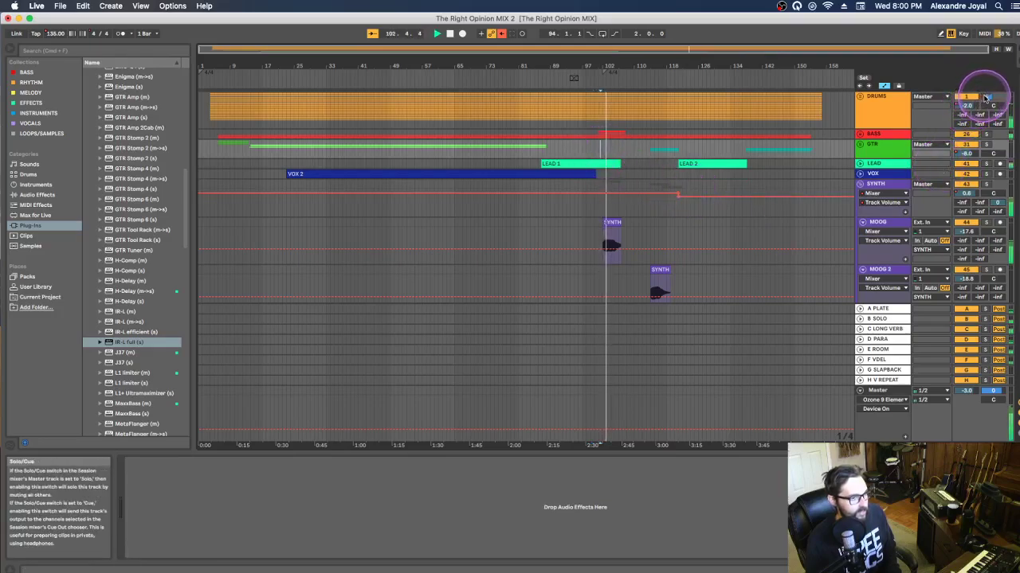
Replay the lead-in to the first Moog clip from about bar 98 and enlarge that section of the timeline
{"action": "left_click", "coordinate": [583, 150]}
{"action": "key", "text": "space"}
{"action": "key", "text": "space"}
{"action": "key", "text": "space"}
{"action": "scroll", "coordinate": [629, 164], "scroll_direction": "up", "scroll_amount": 5}
{"action": "scroll", "coordinate": [629, 164], "scroll_direction": "up", "scroll_amount": 2}
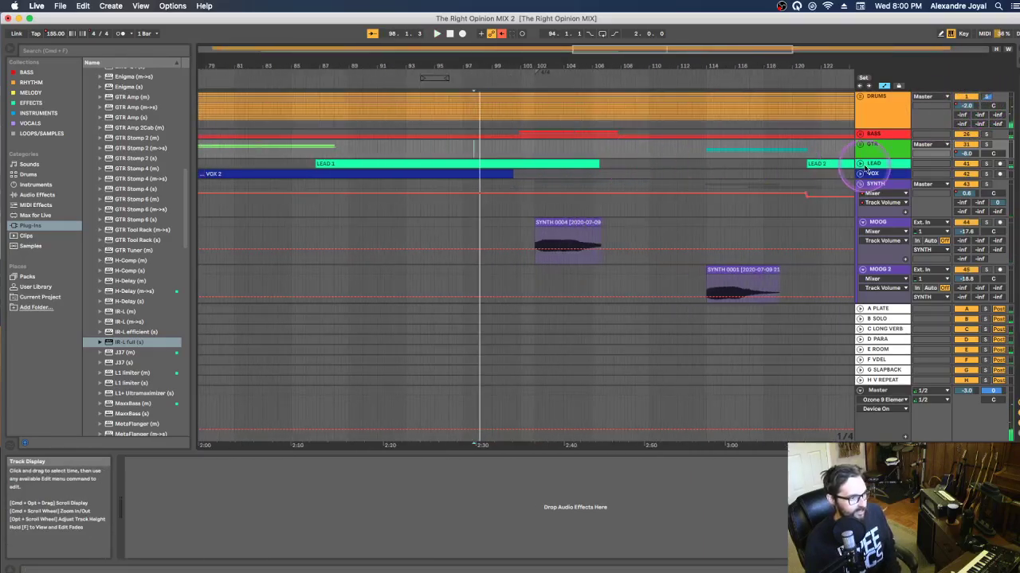
Hide the automation envelopes in the arrangement, keeping the SYNTH group unfolded
{"action": "left_click", "coordinate": [860, 183]}
{"action": "left_click", "coordinate": [860, 184]}
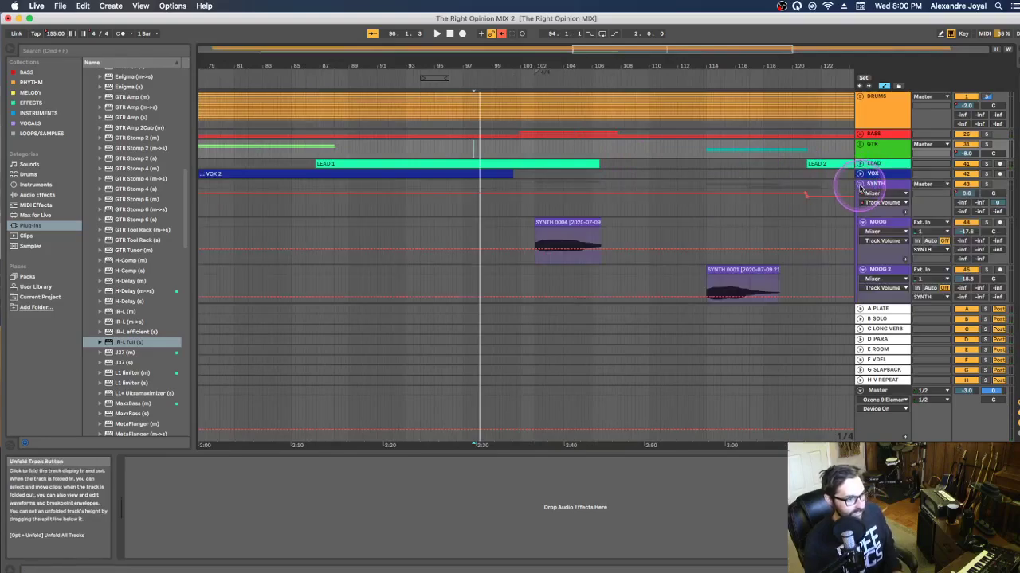
{"action": "scroll", "coordinate": [793, 151], "scroll_direction": "down", "scroll_amount": 2}
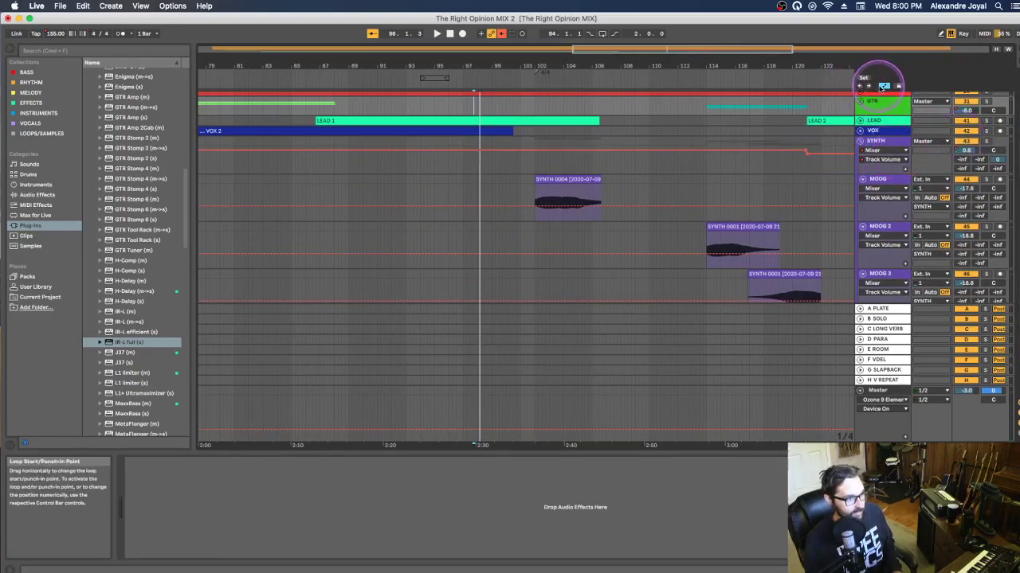
{"action": "left_click", "coordinate": [884, 85]}
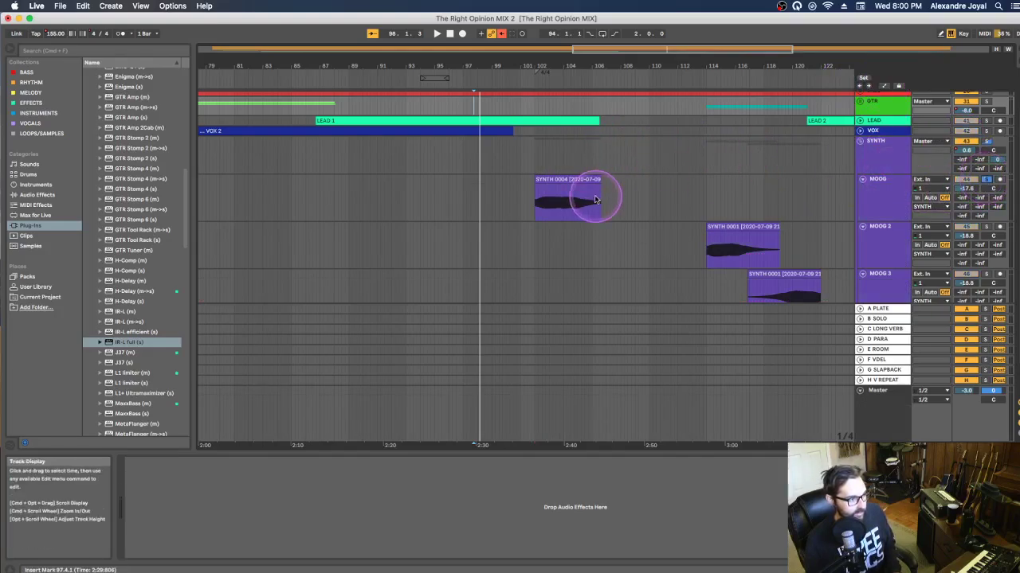
Solo the MOOG track and play its SYNTH 0004 clip at bar 102
{"action": "left_click", "coordinate": [569, 179]}
{"action": "key", "text": "space"}
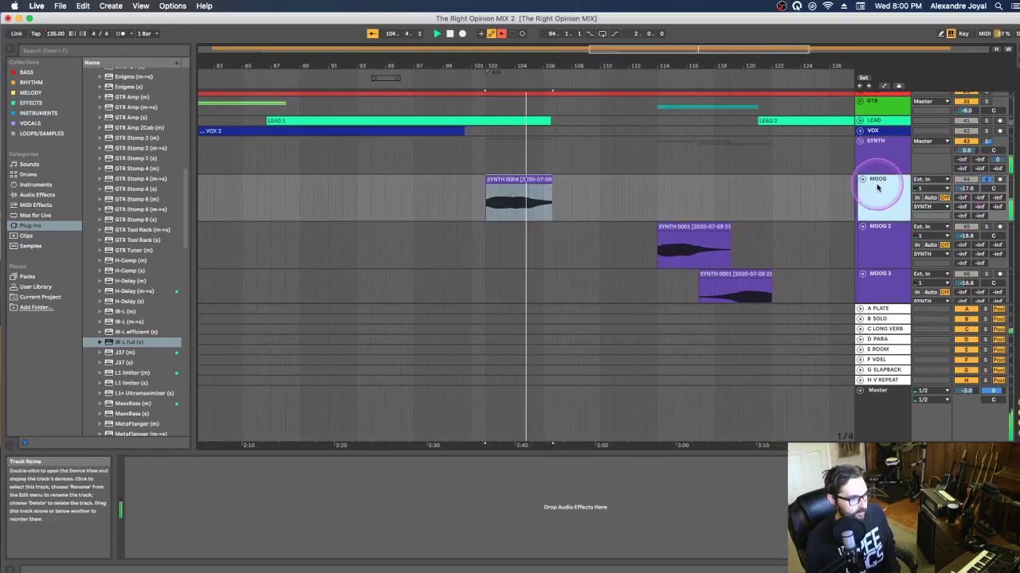
Open the SYNTH group's REQ 4 equalizer and place its window clear of the Moog clips
{"action": "left_click", "coordinate": [872, 158]}
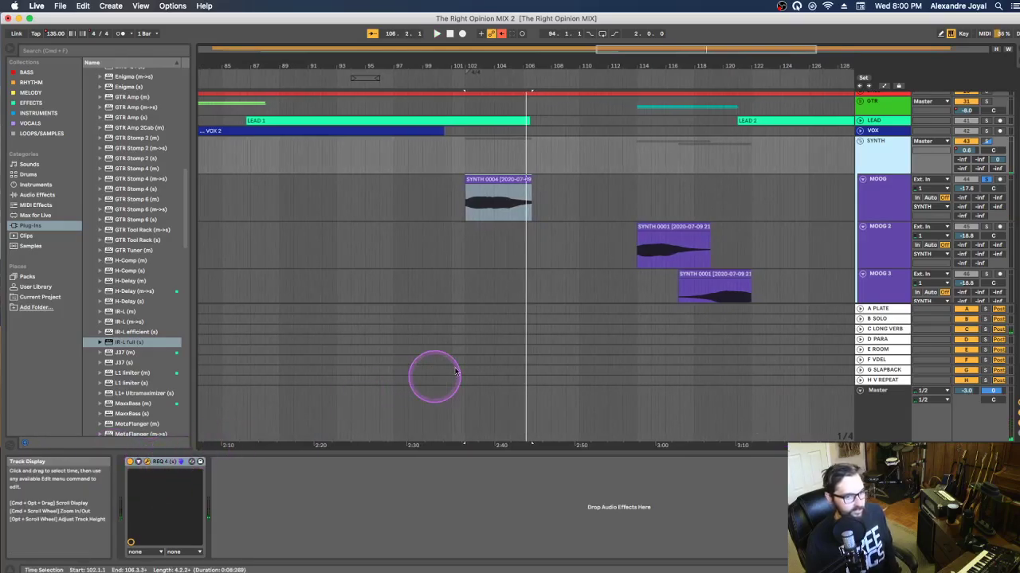
{"action": "left_click_drag", "start_coordinate": [563, 53], "coordinate": [465, 96]}
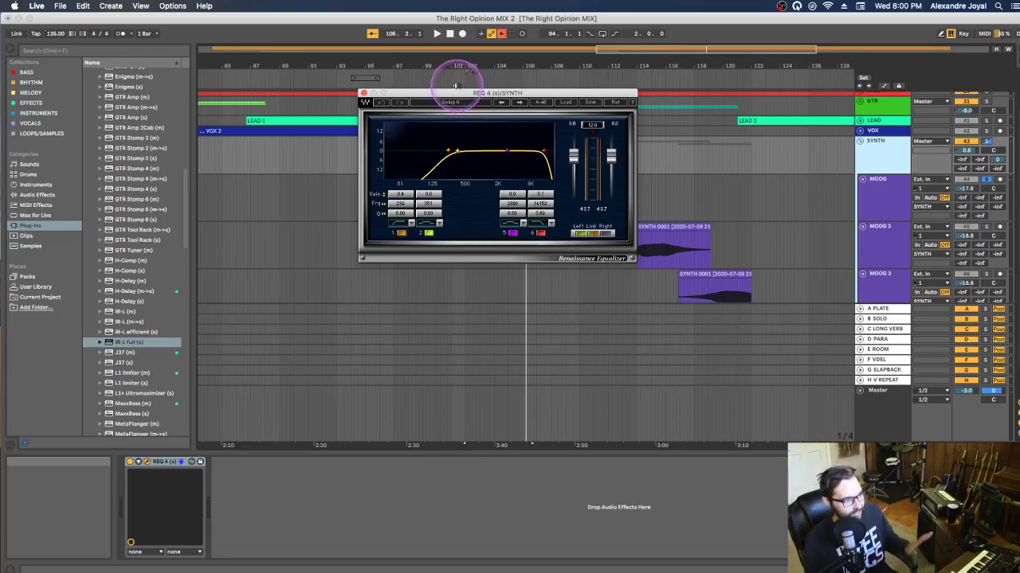
{"action": "left_click_drag", "start_coordinate": [440, 92], "coordinate": [361, 81]}
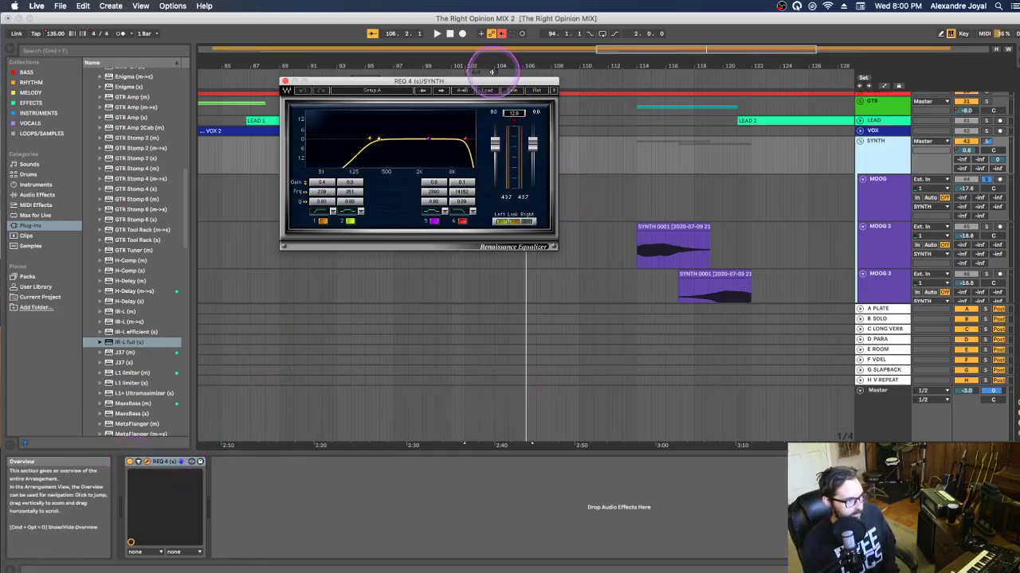
{"action": "left_click_drag", "start_coordinate": [492, 80], "coordinate": [341, 65]}
Play the MOOG track's clip while toggling the SYNTH group's REQ 4 equalizer to compare the sound
{"action": "left_click", "coordinate": [481, 179]}
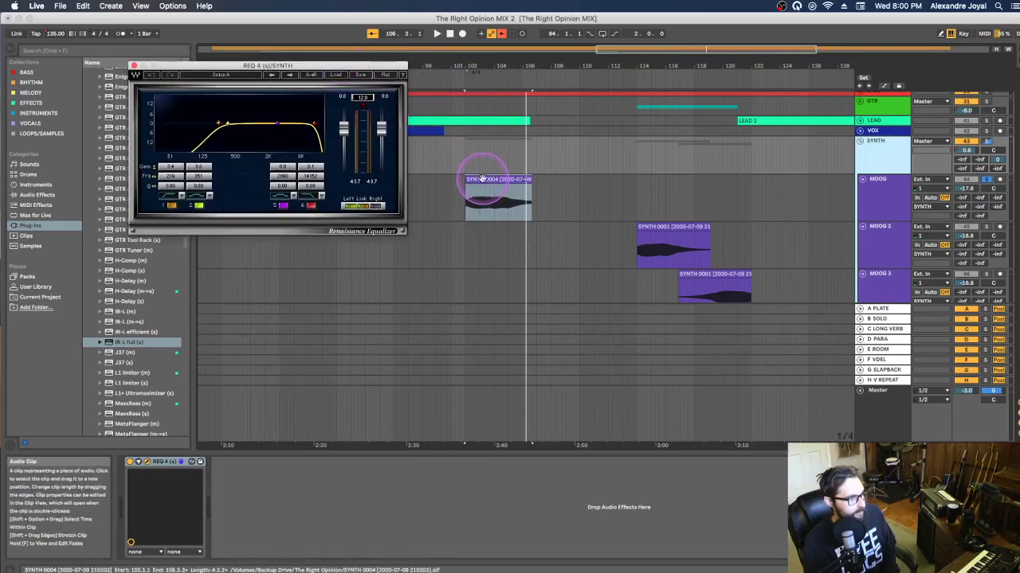
{"action": "left_click", "coordinate": [891, 156]}
{"action": "key", "text": "space"}
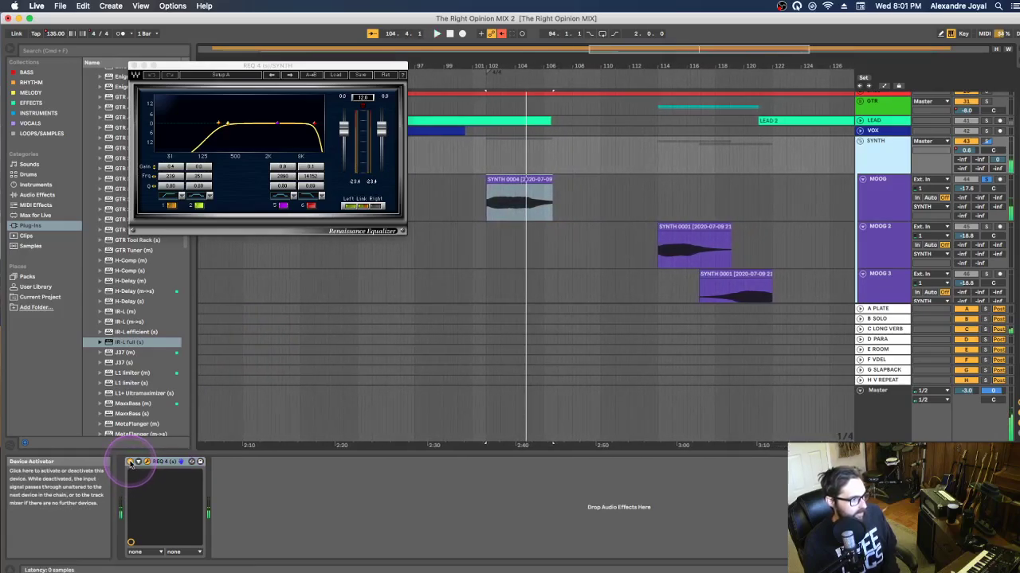
{"action": "left_click", "coordinate": [132, 466]}
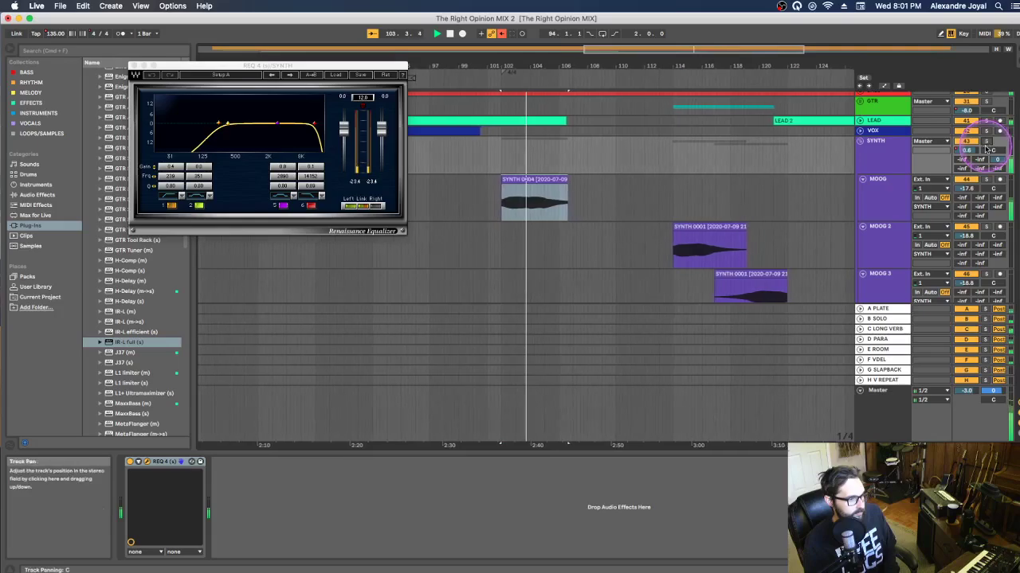
Close the REQ 4 window and return to the MOOG track's clip in the arrangement
{"action": "left_click", "coordinate": [134, 66]}
{"action": "left_click", "coordinate": [504, 199]}
{"action": "left_click", "coordinate": [645, 218]}
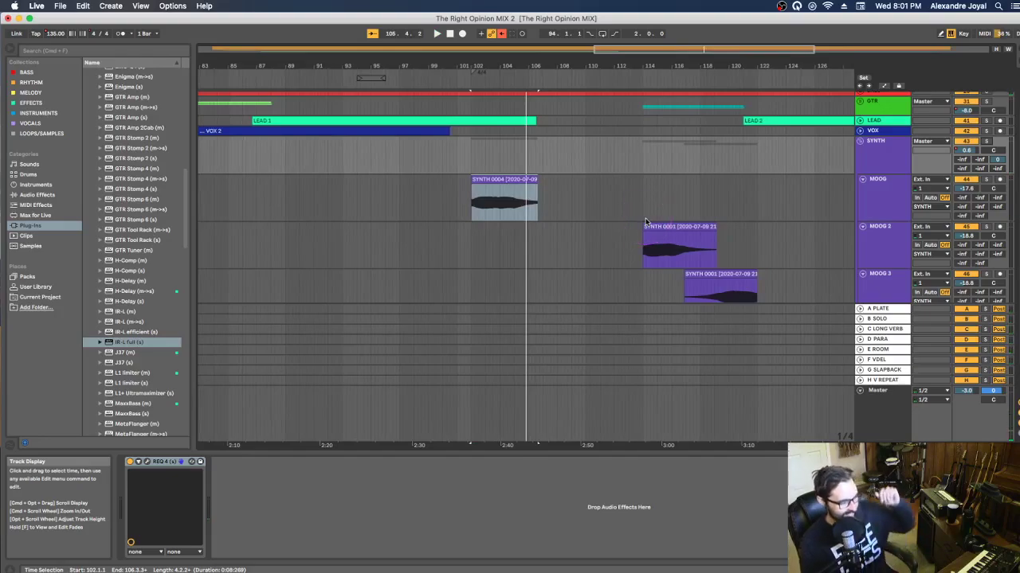
{"action": "left_click", "coordinate": [482, 219]}
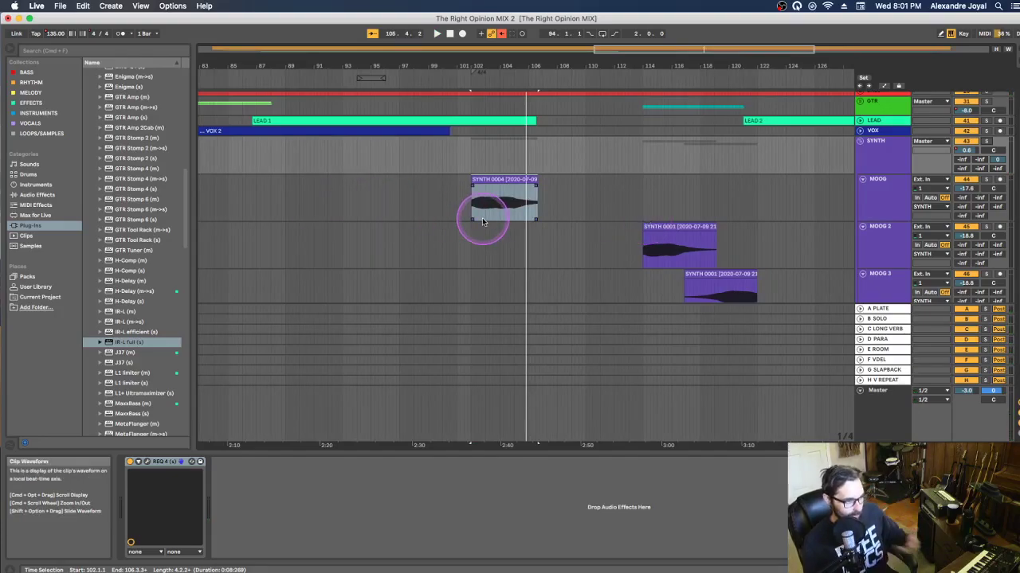
Unfold the BASS group and select the BASS 11 and BASS DI 11 clips together
{"action": "scroll", "coordinate": [482, 218], "scroll_direction": "up", "scroll_amount": 3}
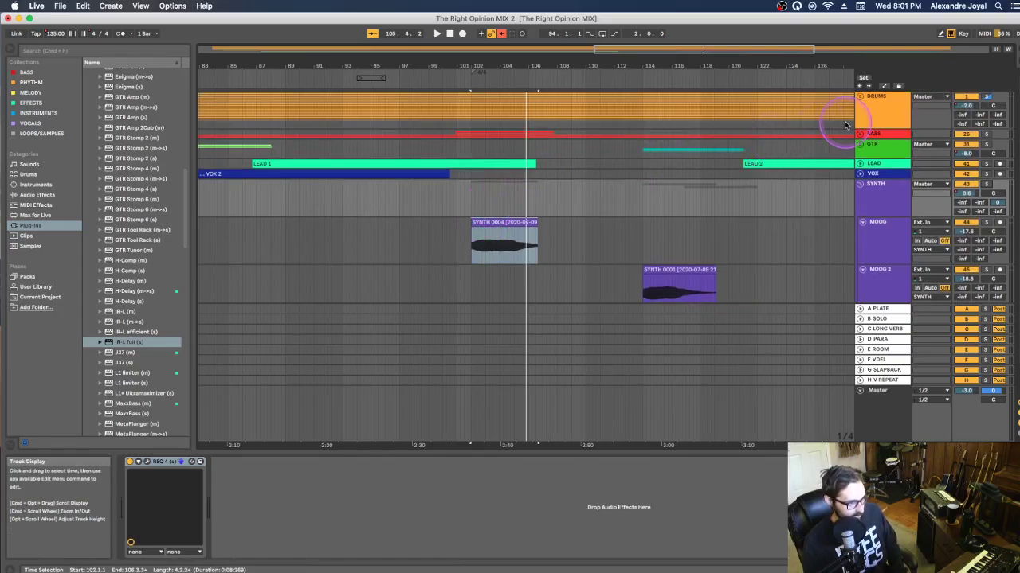
{"action": "left_click", "coordinate": [860, 134]}
{"action": "left_click", "coordinate": [505, 154]}
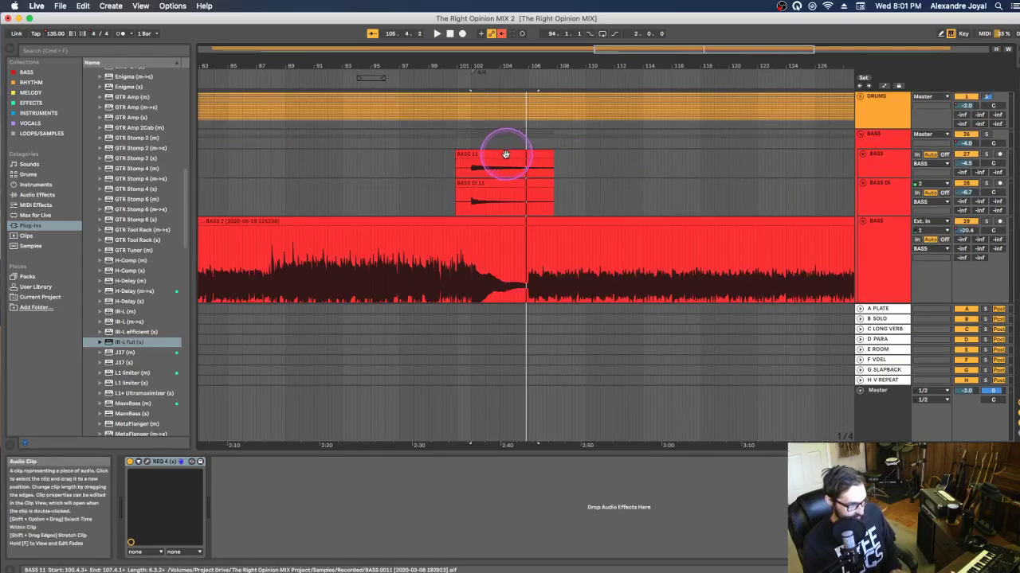
{"action": "left_click", "coordinate": [502, 183], "text": "shift"}
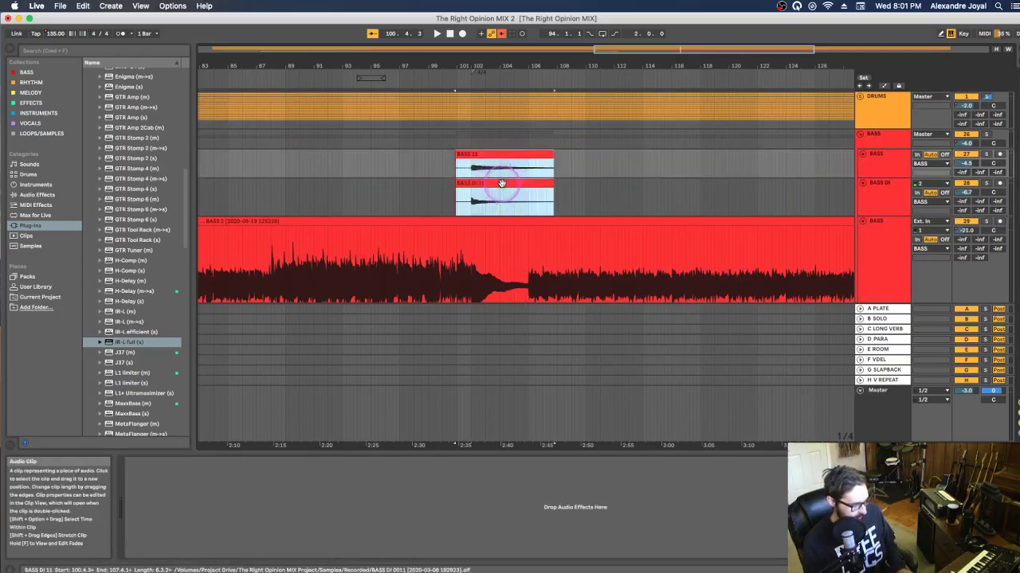
{"action": "left_click", "coordinate": [671, 190]}
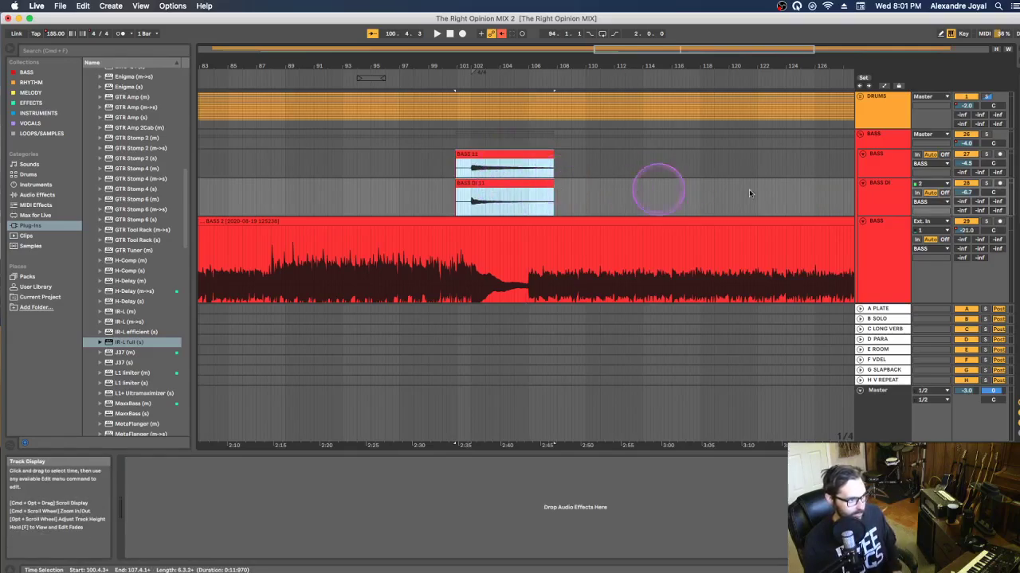
Solo the BASS and BASS DI tracks and play their selected clips
{"action": "left_click", "coordinate": [986, 155]}
{"action": "left_click", "coordinate": [986, 182]}
{"action": "left_click", "coordinate": [986, 155]}
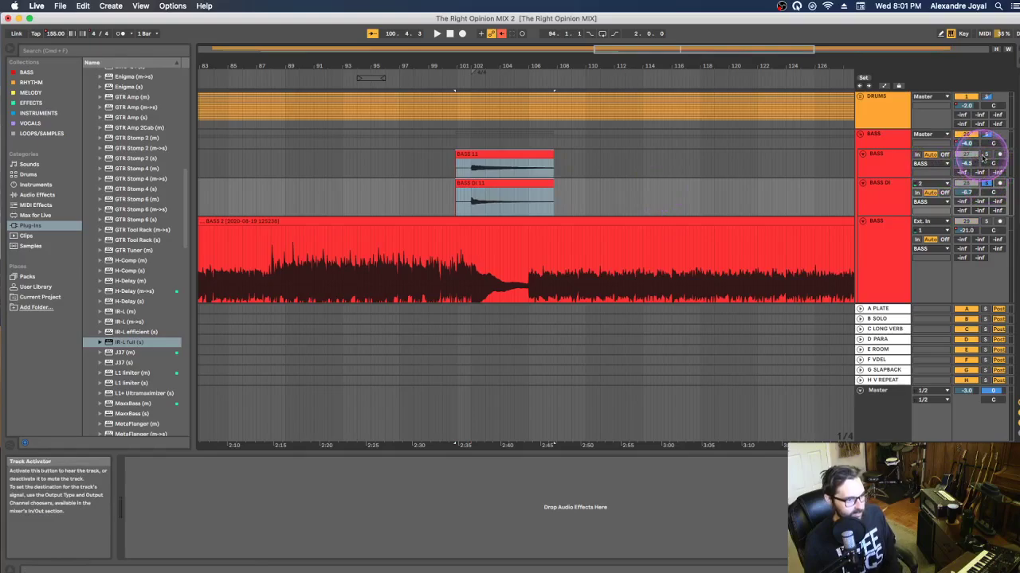
{"action": "key", "text": "space"}
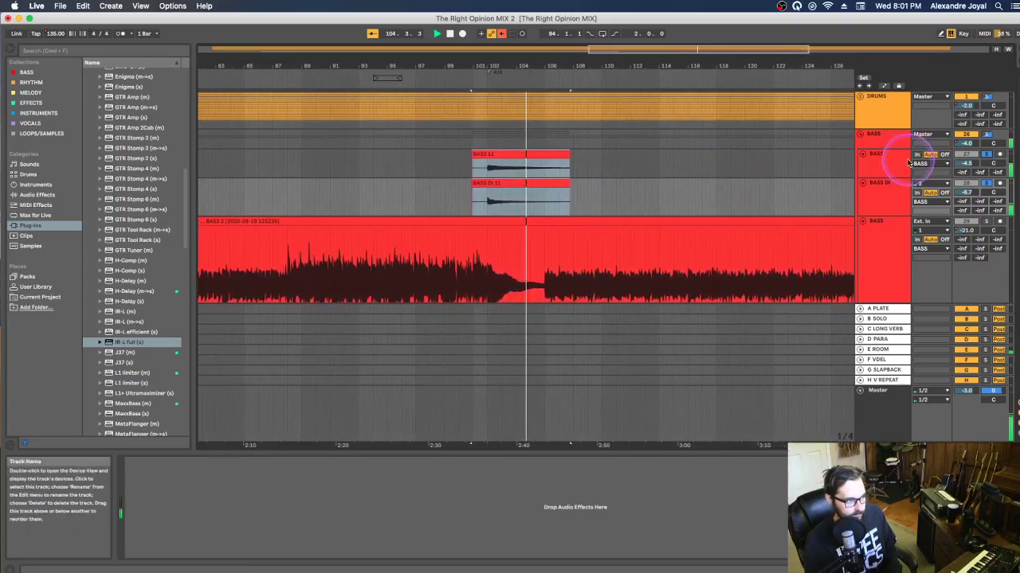
Locate the Moog clip alongside the bass part and replay the soloed BASS 11 and BASS DI 11 clips
{"action": "scroll", "coordinate": [926, 183], "scroll_direction": "down", "scroll_amount": 10}
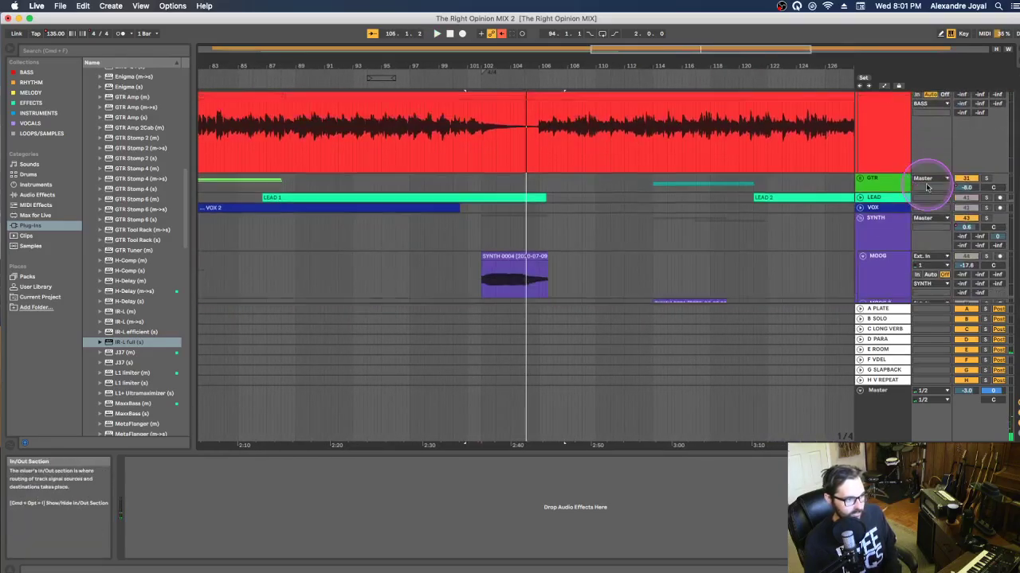
{"action": "scroll", "coordinate": [916, 200], "scroll_direction": "up", "scroll_amount": 10}
{"action": "key", "text": "space"}
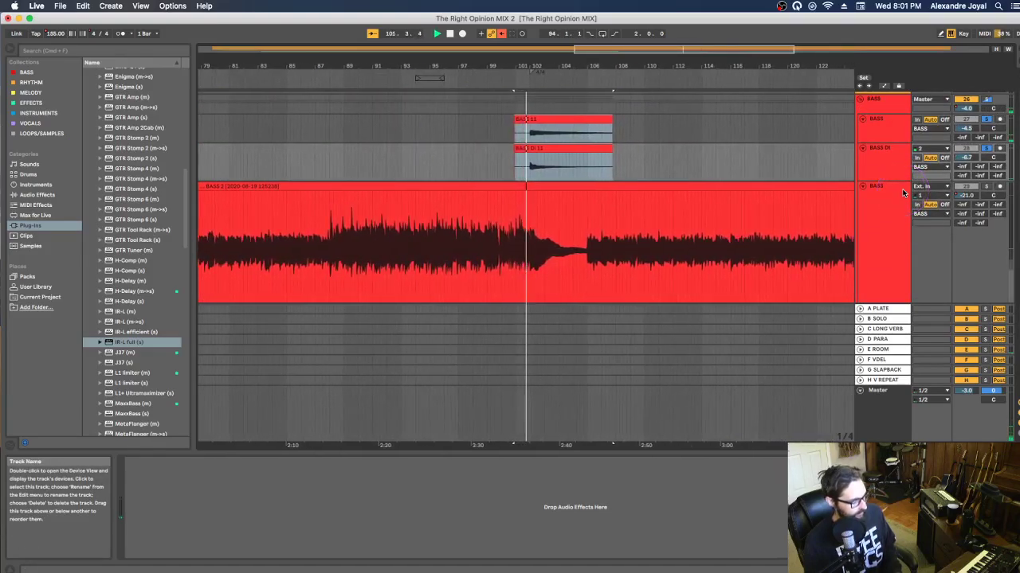
{"action": "left_click", "coordinate": [903, 193]}
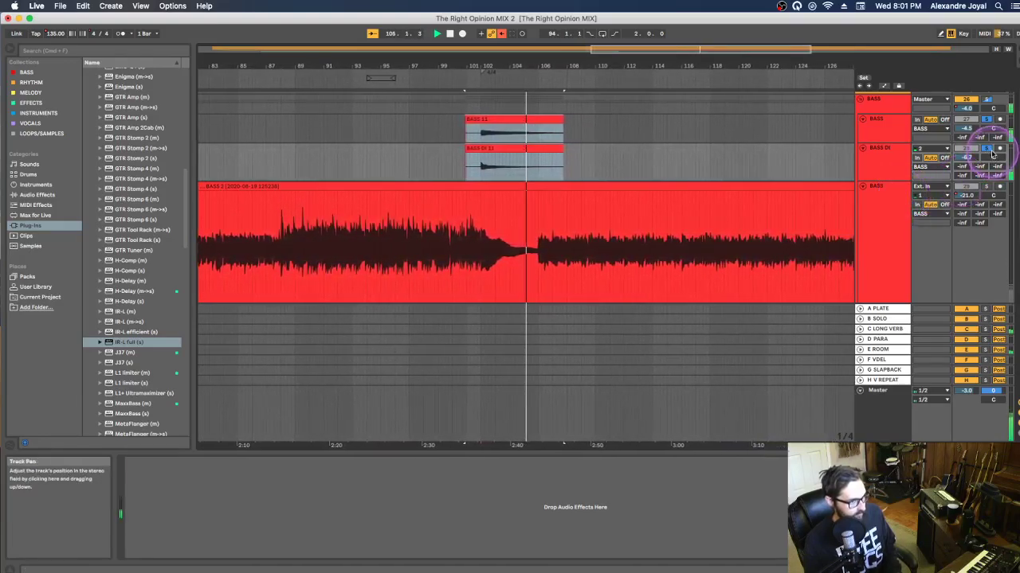
Solo the C LONG VERB return in Session View to audition the synth and bass reverb sends, and unsolo it
{"action": "key", "text": "space"}
{"action": "key", "text": "Tab"}
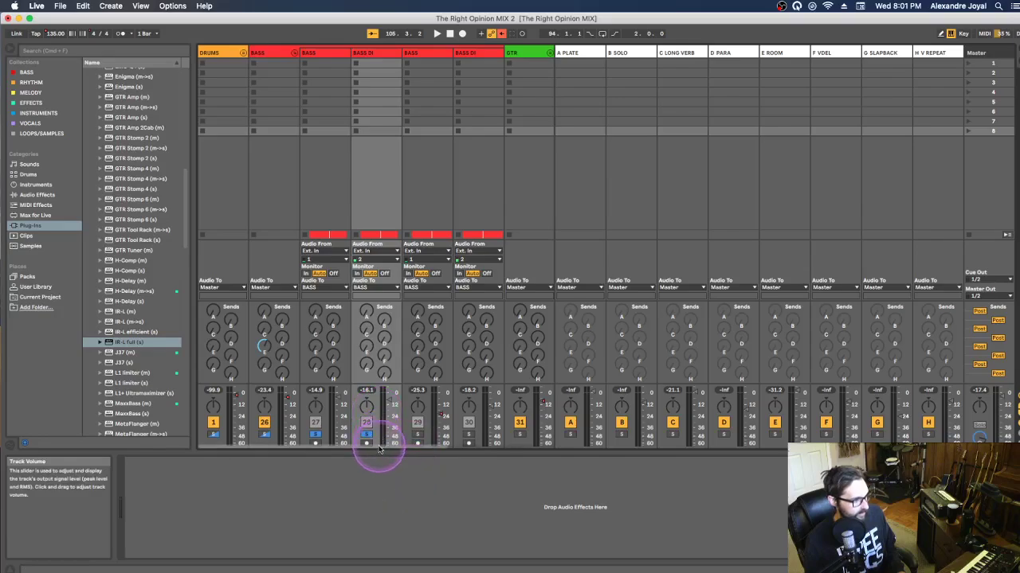
{"action": "left_click_drag", "start_coordinate": [379, 451], "coordinate": [515, 462]}
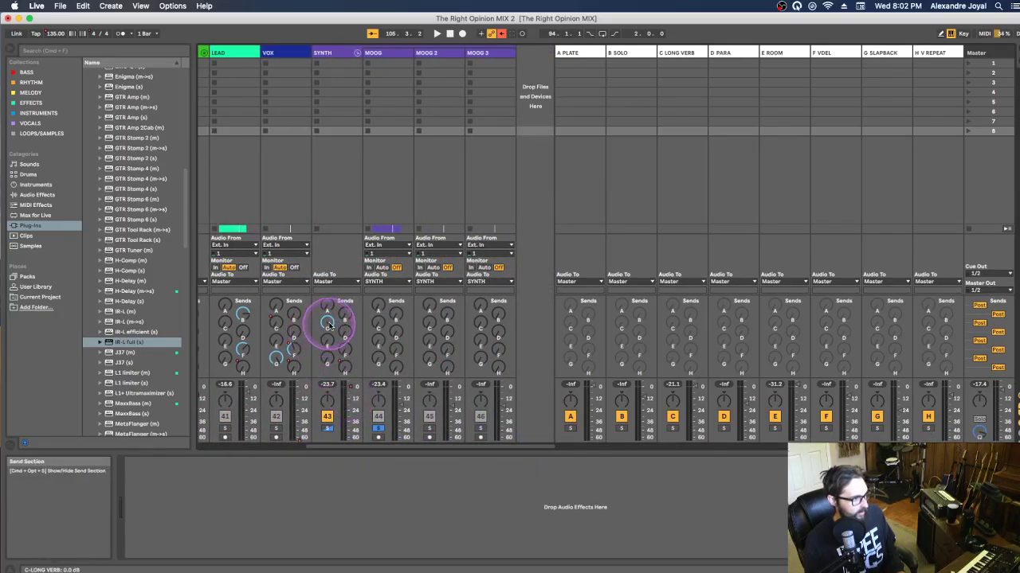
{"action": "left_click", "coordinate": [673, 430]}
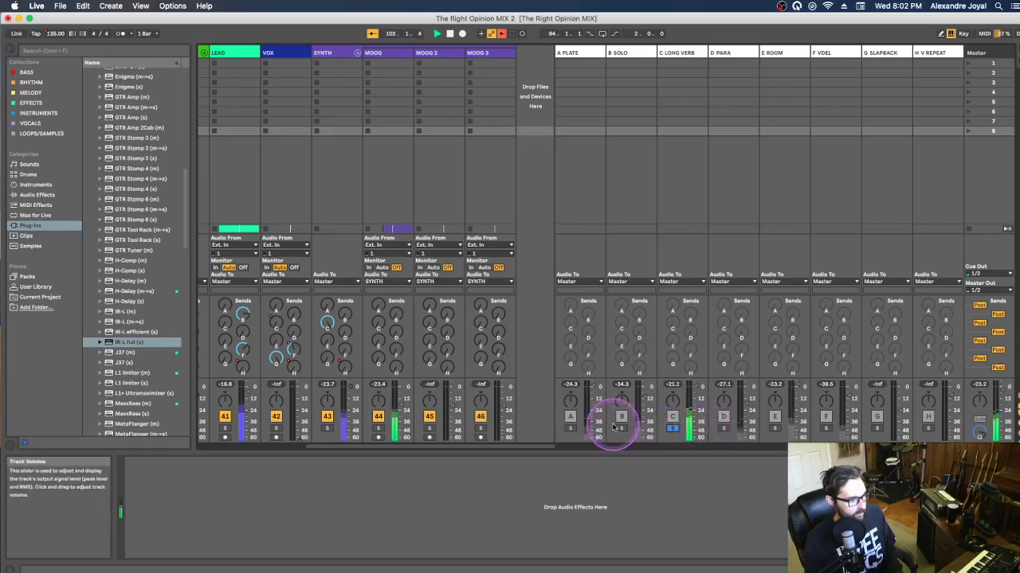
{"action": "left_click_drag", "start_coordinate": [505, 450], "coordinate": [410, 449]}
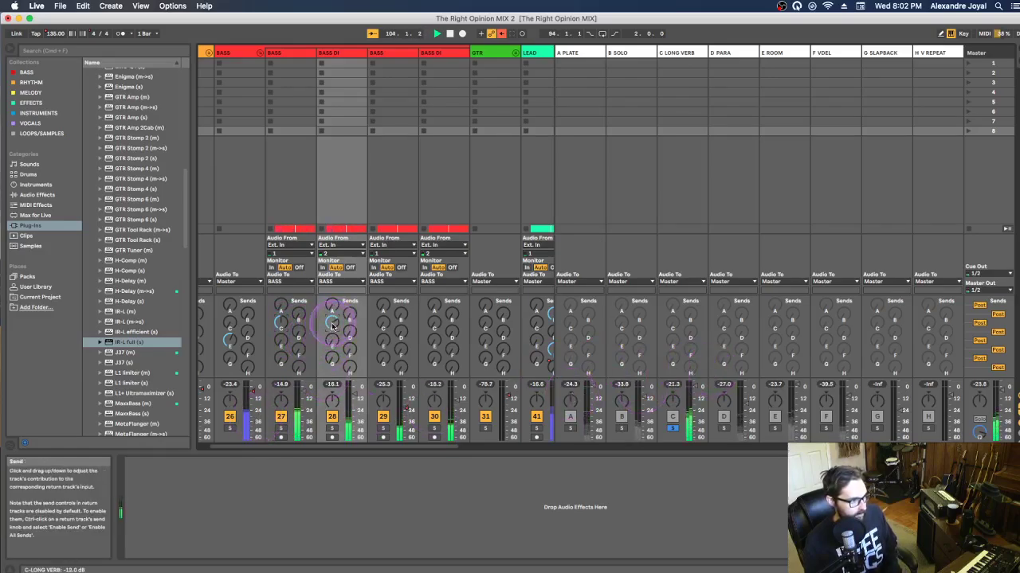
{"action": "left_click", "coordinate": [671, 429]}
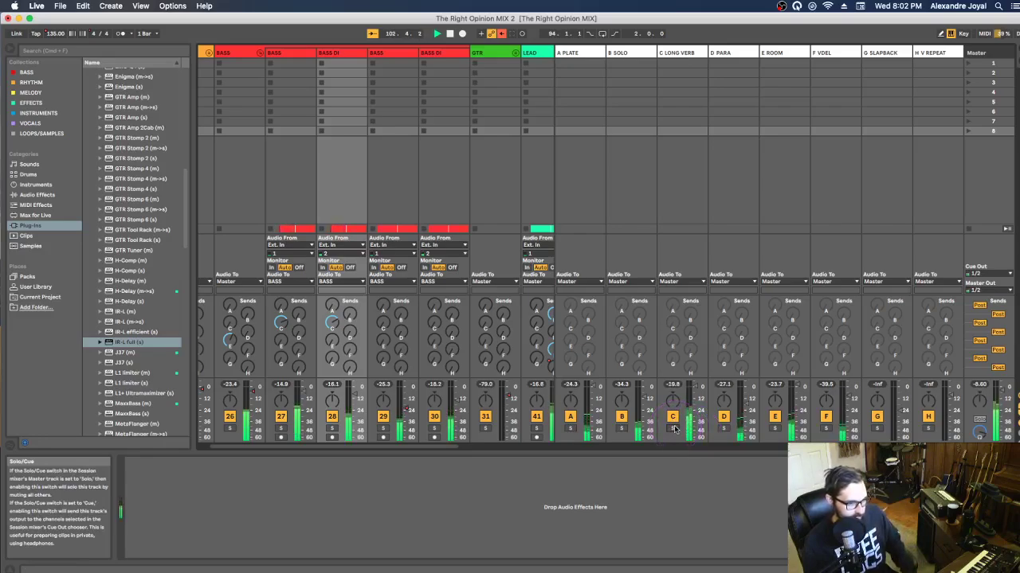
Return to Arrangement View, stop playback and select the MOOG 2 clip at bar 114
{"action": "key", "text": "Tab"}
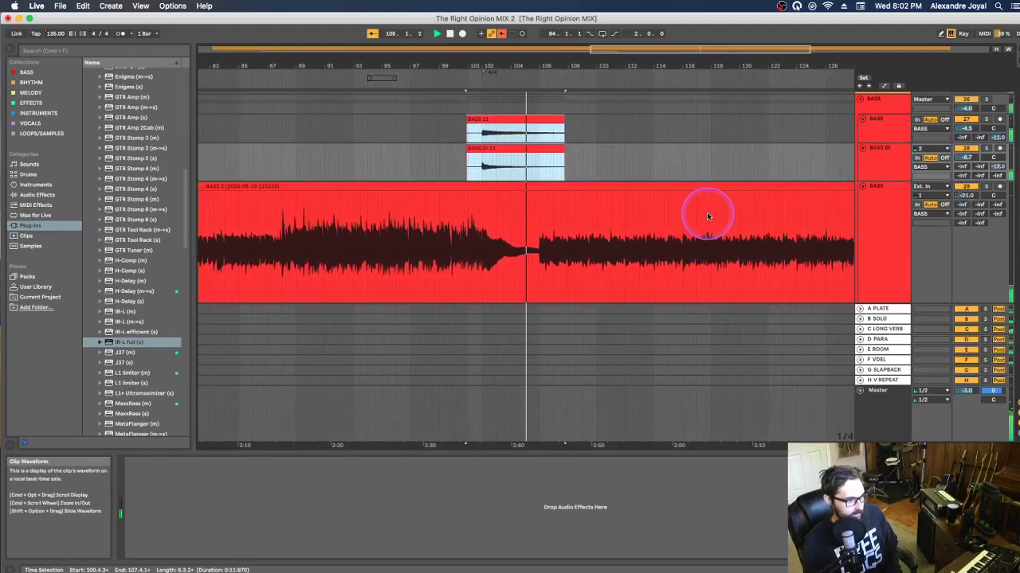
{"action": "key", "text": "space"}
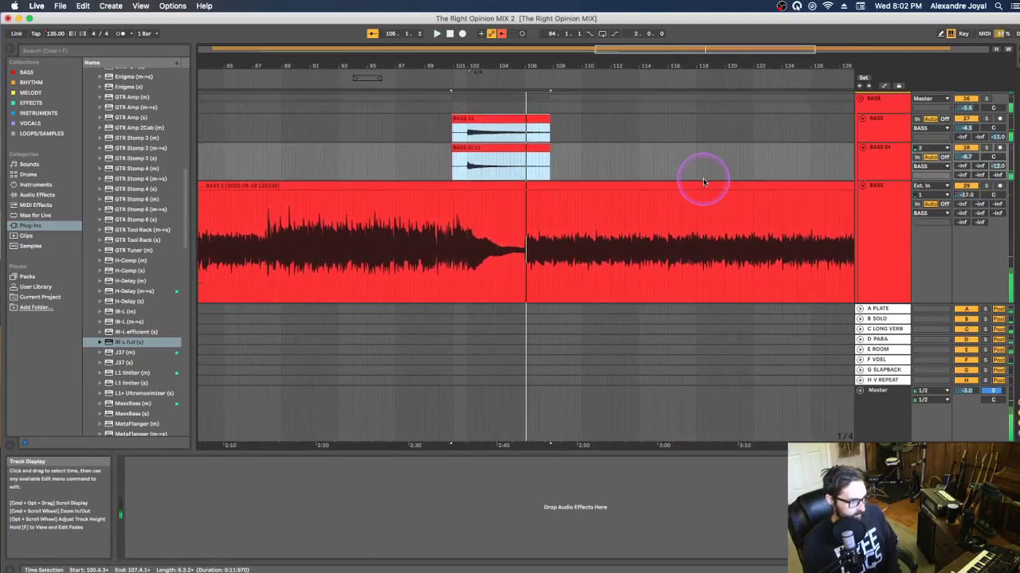
{"action": "scroll", "coordinate": [703, 183], "scroll_direction": "down", "scroll_amount": 6}
{"action": "left_click", "coordinate": [698, 250]}
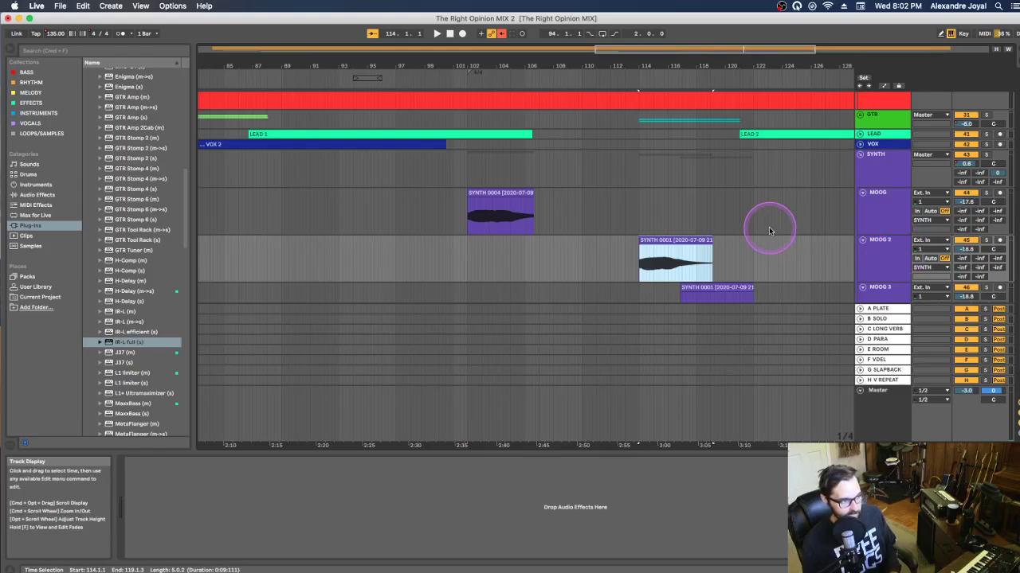
Play the selected MOOG 2 clip from bar 114, and select and play the overlapping MOOG 3 clip
{"action": "key", "text": "space"}
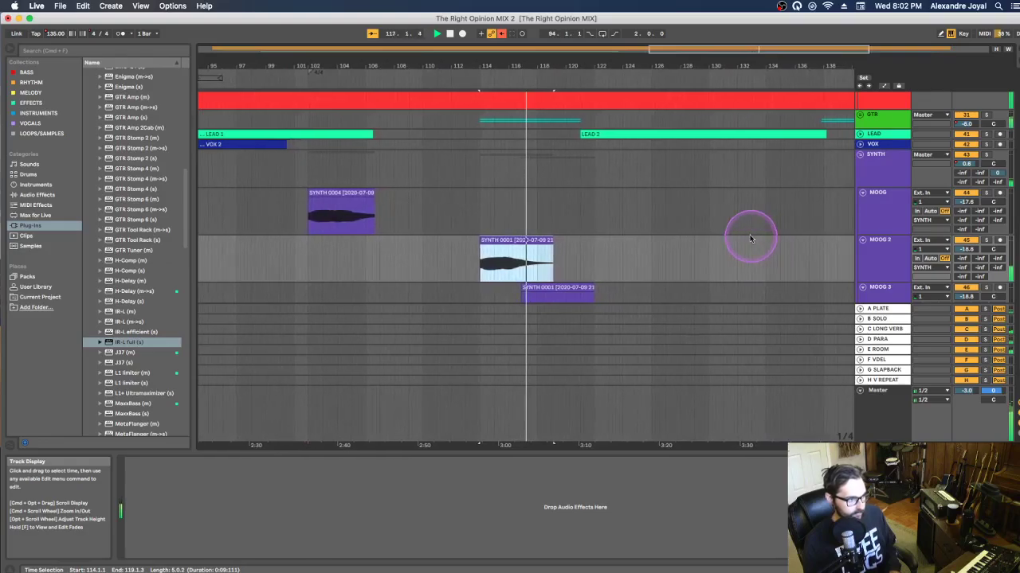
{"action": "scroll", "coordinate": [748, 234], "scroll_direction": "down", "scroll_amount": 3}
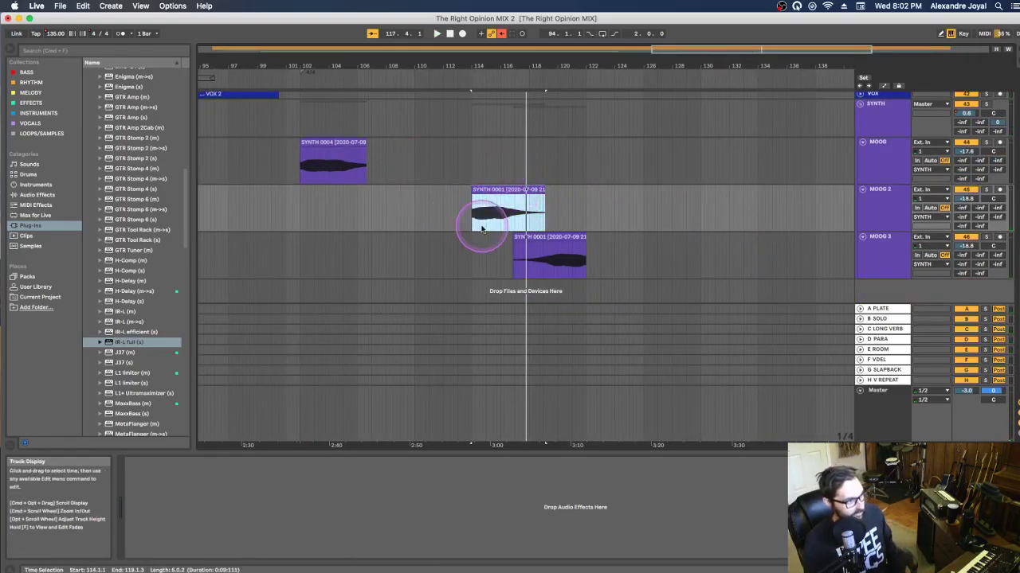
{"action": "left_click", "coordinate": [553, 239]}
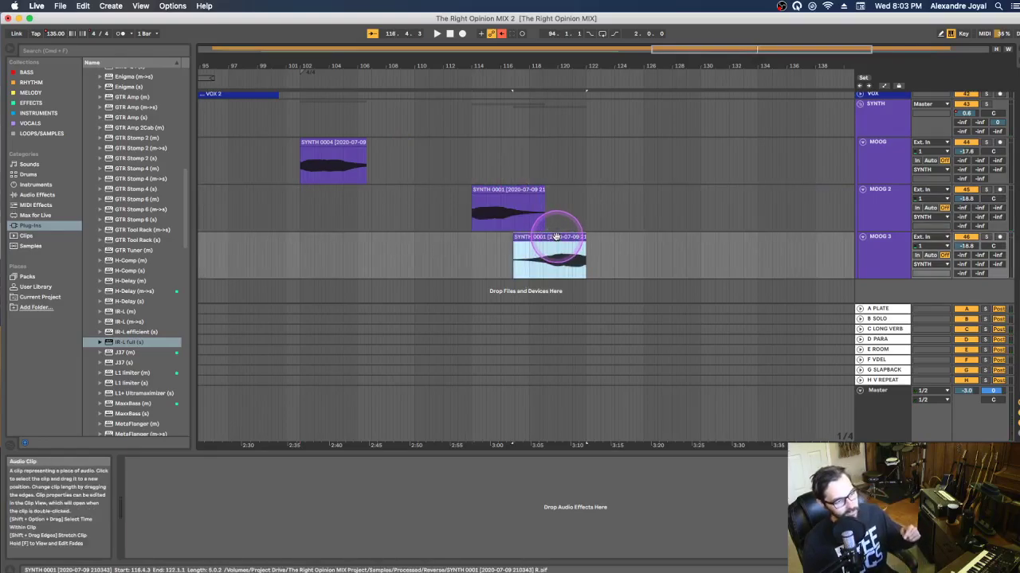
{"action": "left_click", "coordinate": [508, 207]}
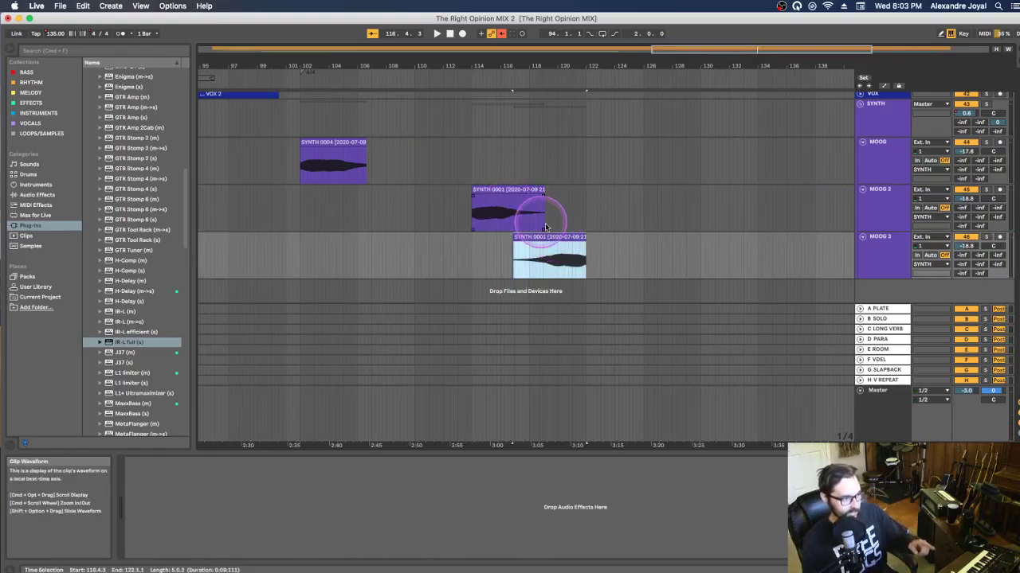
{"action": "key", "text": "space"}
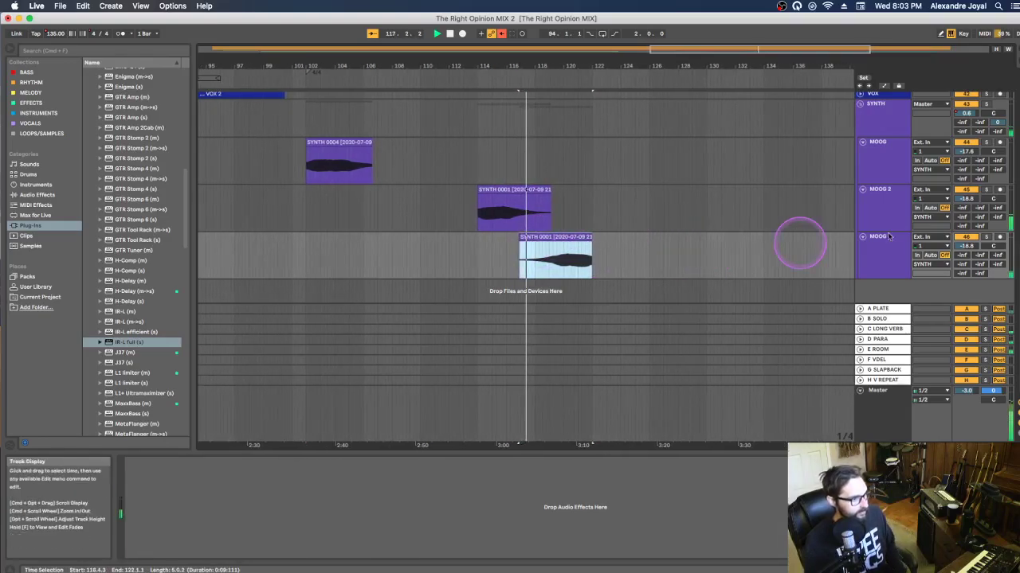
Solo the MOOG 3 track to audition its reversed clip, unsolo it and replay the clip in the full mix
{"action": "left_click", "coordinate": [987, 237]}
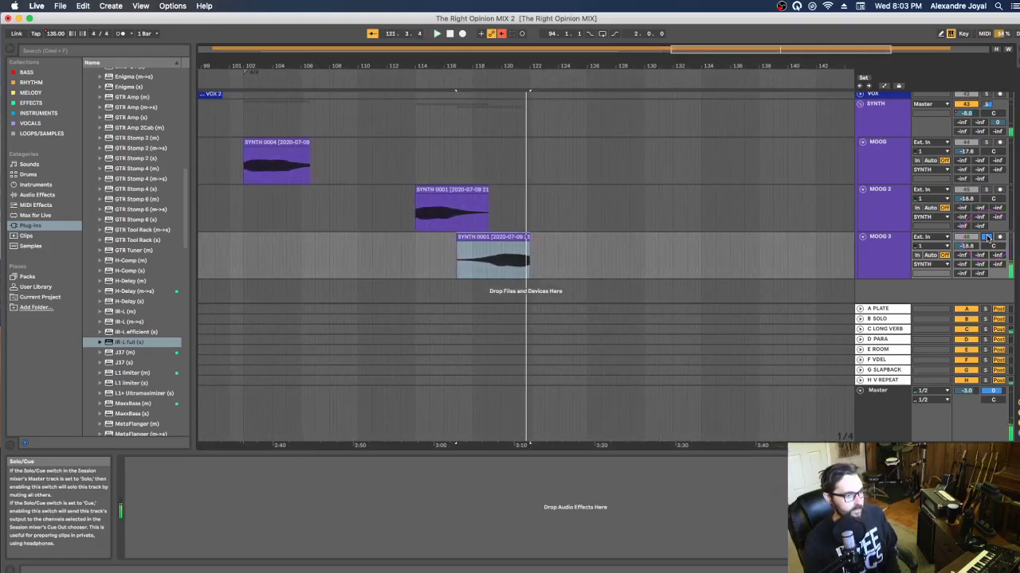
{"action": "left_click", "coordinate": [987, 237]}
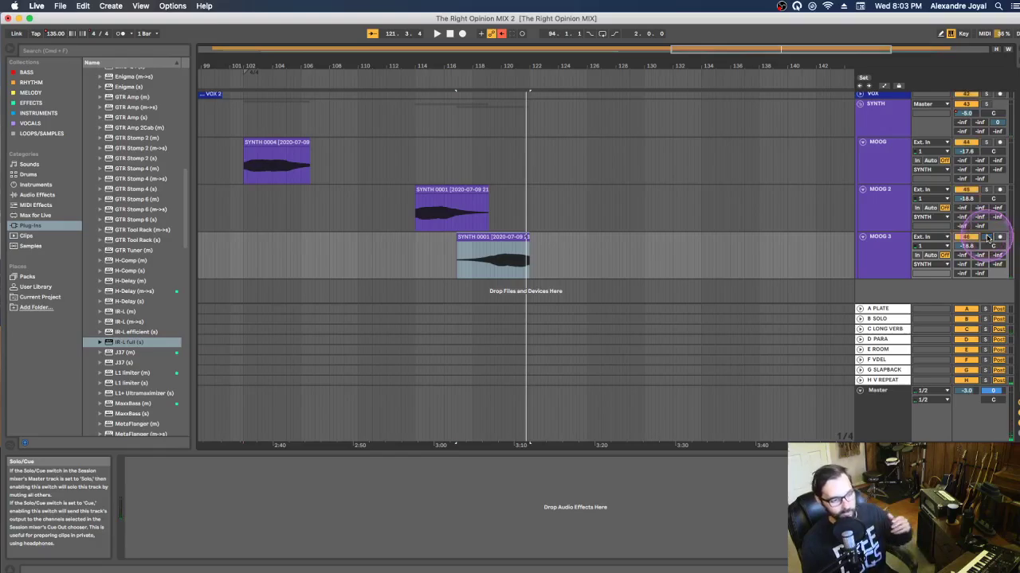
{"action": "left_click", "coordinate": [491, 257]}
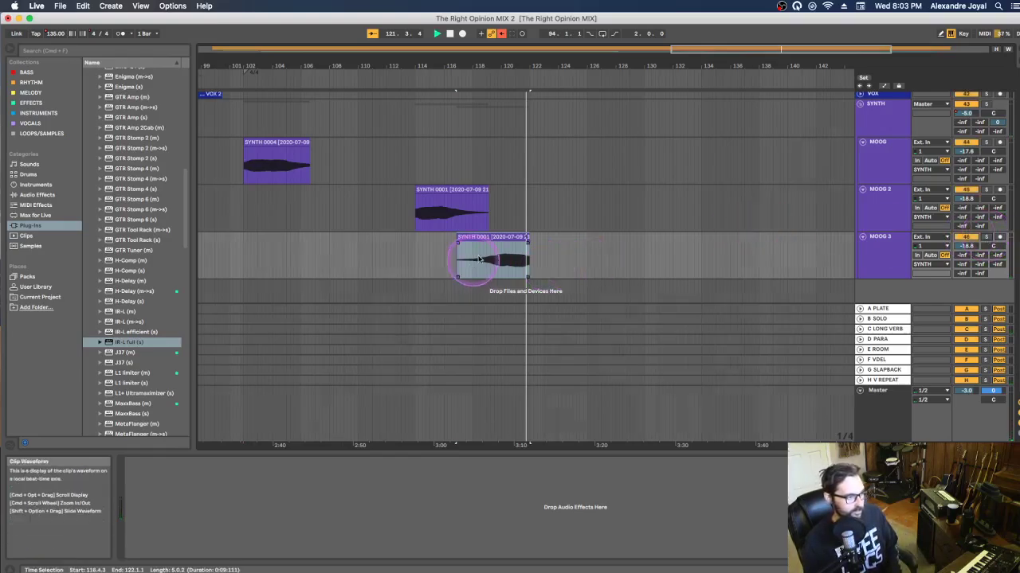
{"action": "left_click", "coordinate": [709, 273]}
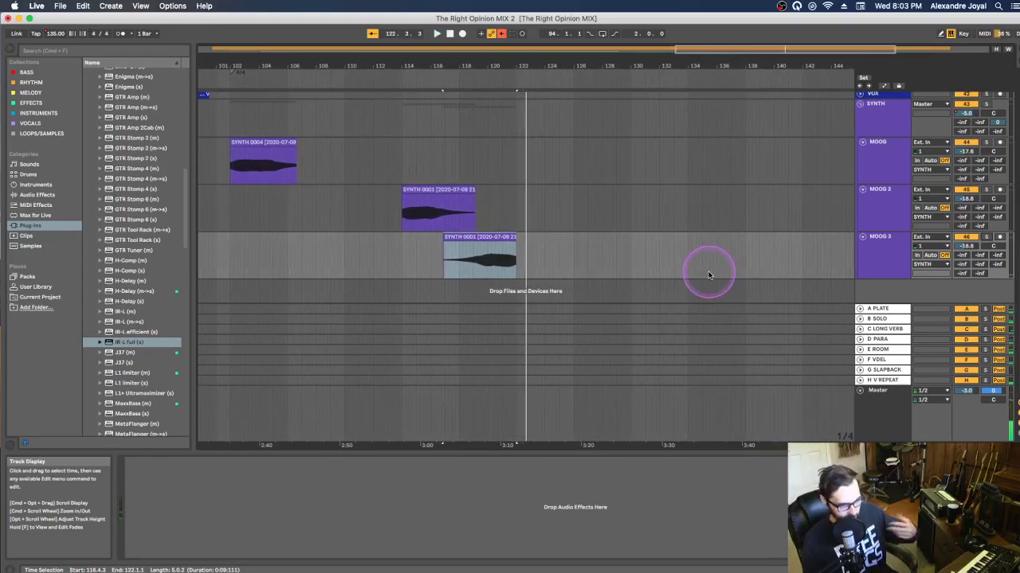
Fold the SYNTH group, unfold the LEAD track and set the insert marker at the start of the LEAD 2 clip
{"action": "scroll", "coordinate": [720, 172], "scroll_direction": "up", "scroll_amount": 5}
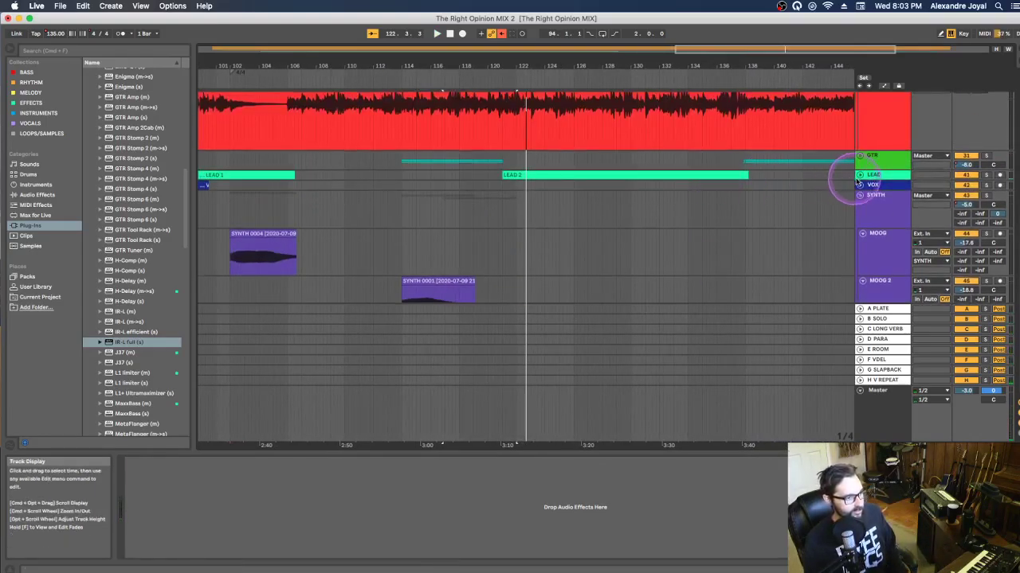
{"action": "left_click", "coordinate": [859, 195]}
{"action": "left_click", "coordinate": [859, 175]}
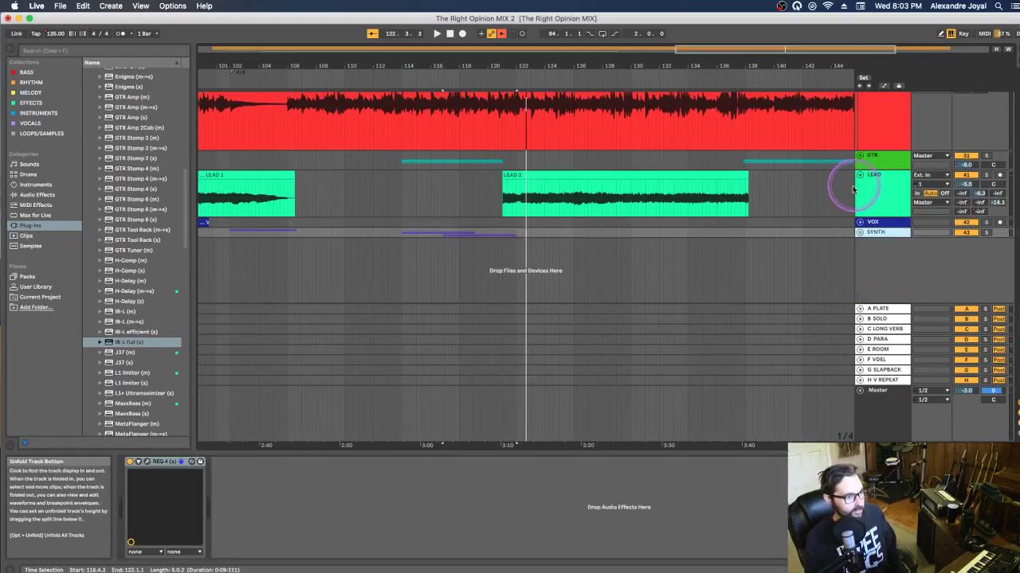
{"action": "left_click", "coordinate": [489, 172]}
{"action": "left_click", "coordinate": [499, 185]}
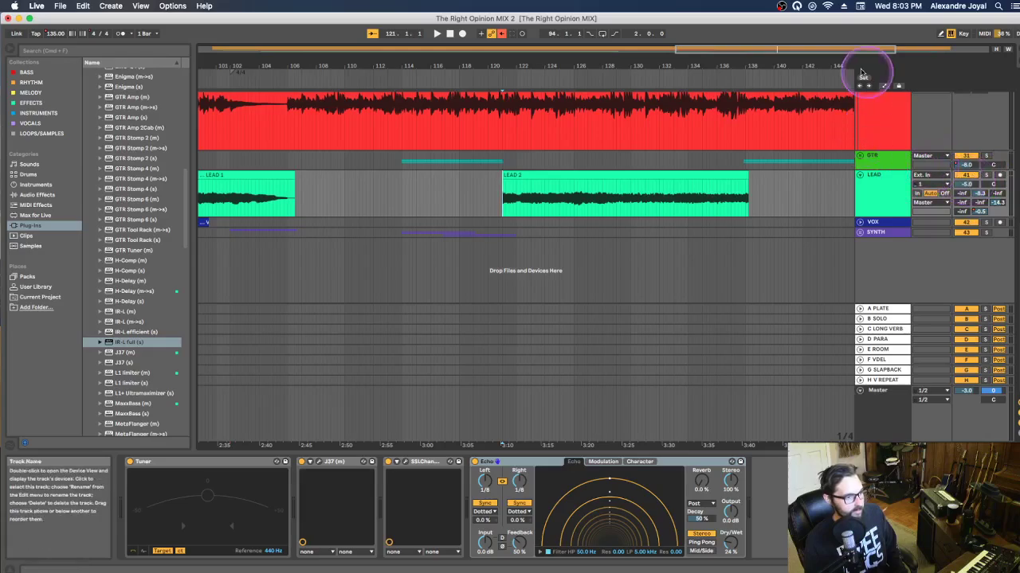
Check the LEAD track's sends in Session View and display its H-V REPEAT send automation in Arrangement View
{"action": "key", "text": "Tab"}
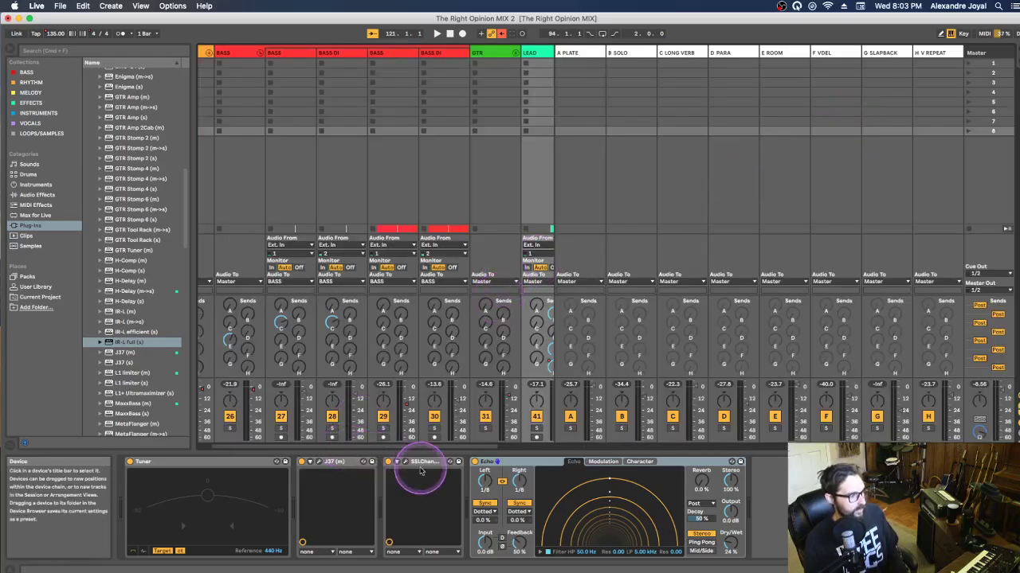
{"action": "left_click_drag", "start_coordinate": [448, 445], "coordinate": [481, 446]}
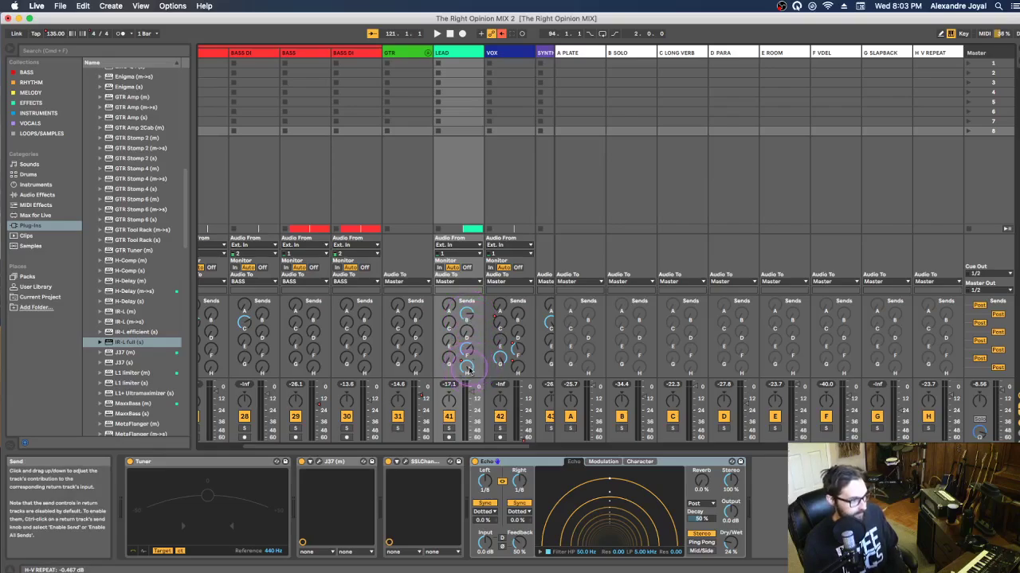
{"action": "key", "text": "Tab"}
{"action": "left_click", "coordinate": [882, 87]}
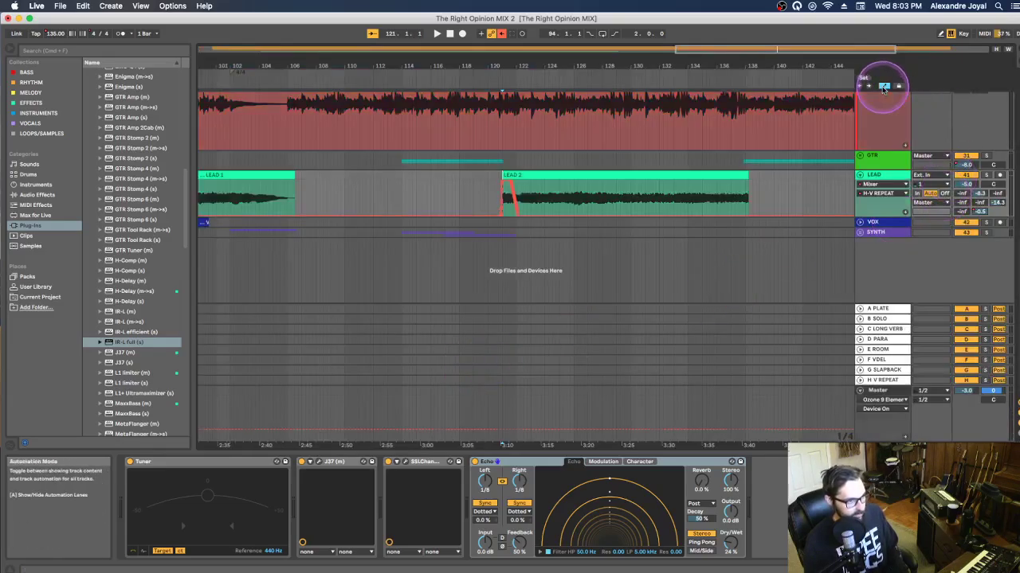
Solo the LEAD track and play from bar 120, just before the LEAD 2 clip begins
{"action": "left_click", "coordinate": [759, 196]}
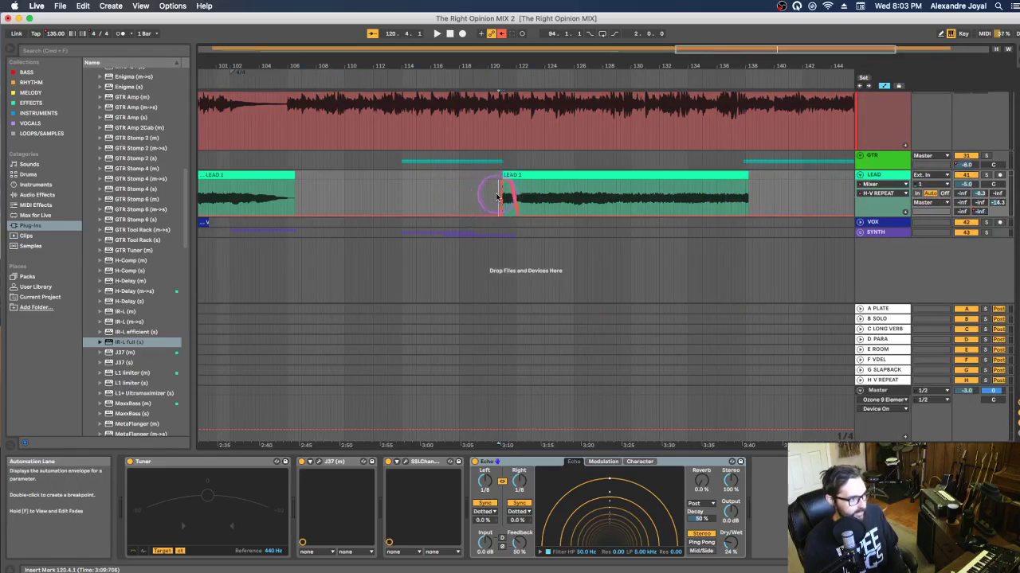
{"action": "left_click", "coordinate": [986, 176]}
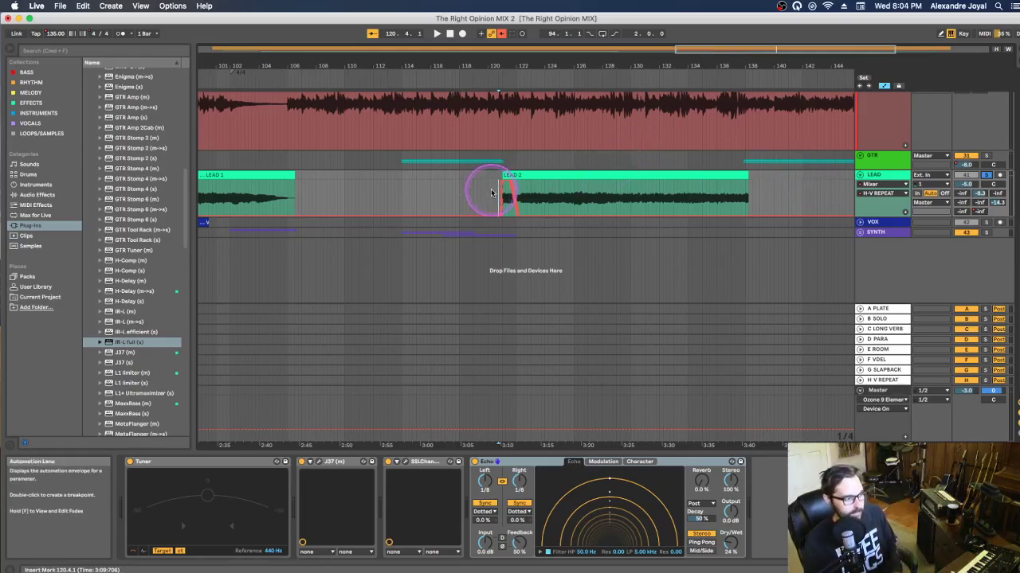
{"action": "key", "text": "space"}
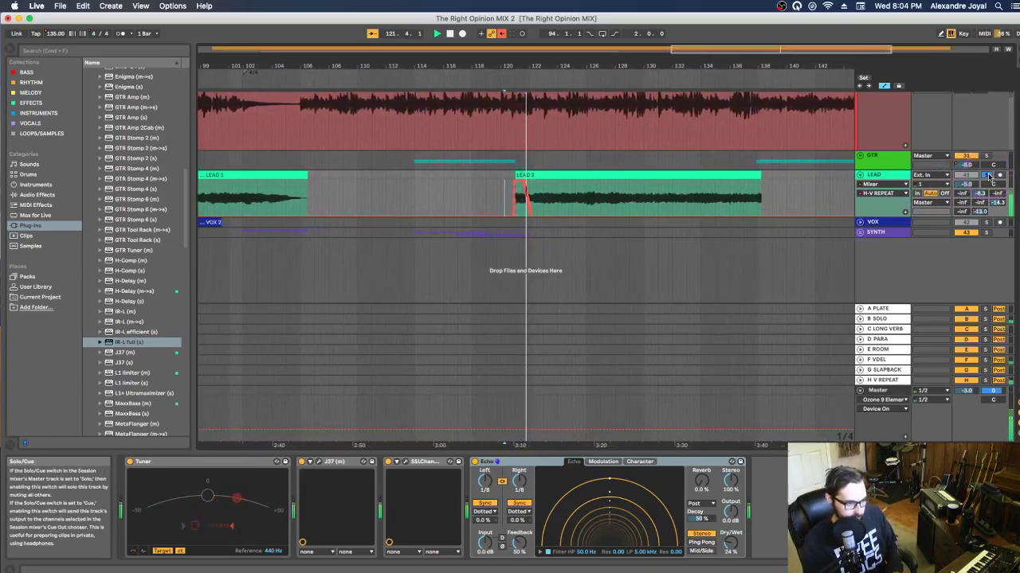
Solo the H V REPEAT return in Session View to audition the lead's send, and go back to Arrangement View
{"action": "key", "text": "Tab"}
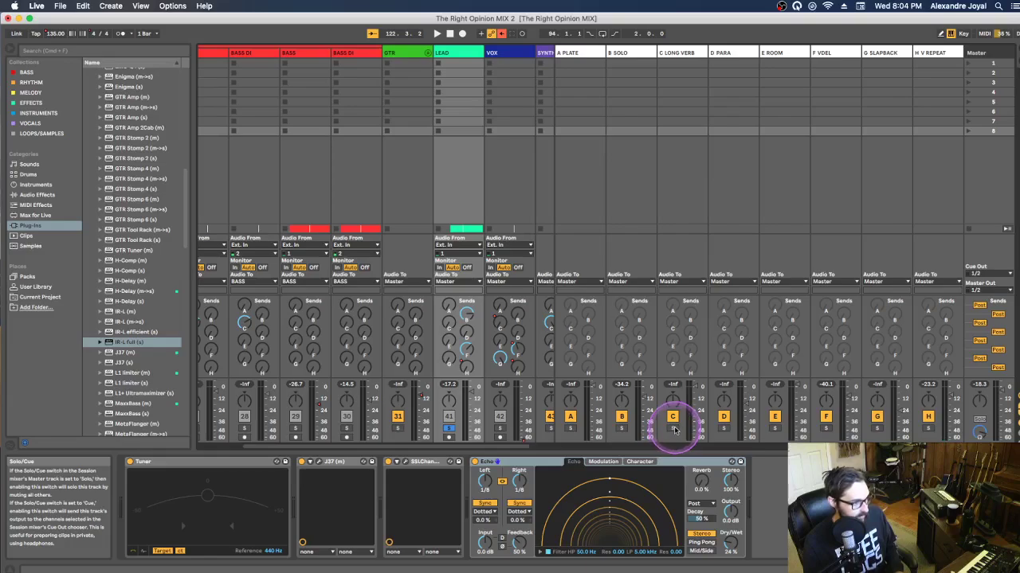
{"action": "left_click", "coordinate": [876, 428]}
{"action": "left_click", "coordinate": [928, 429]}
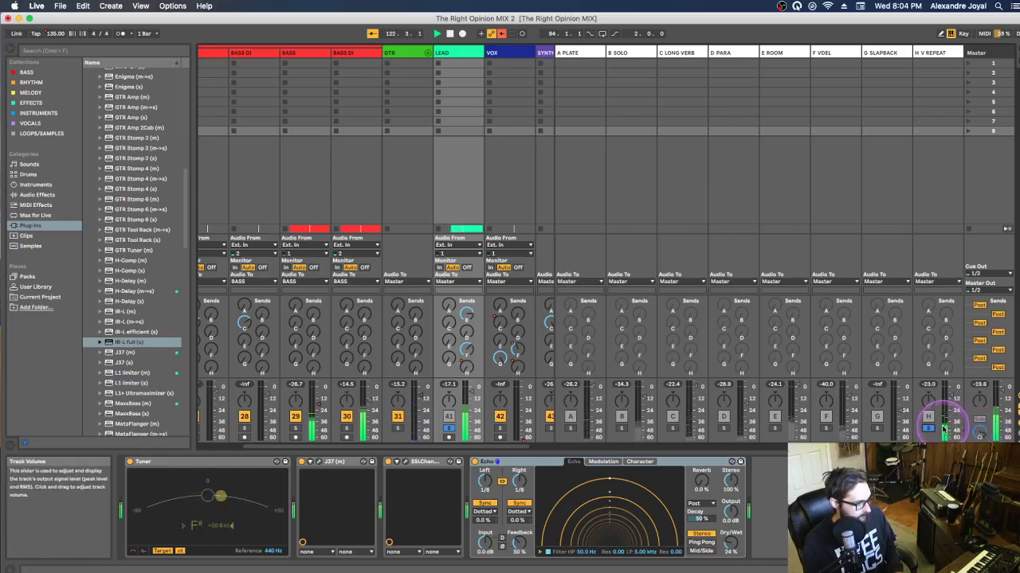
{"action": "key", "text": "Tab"}
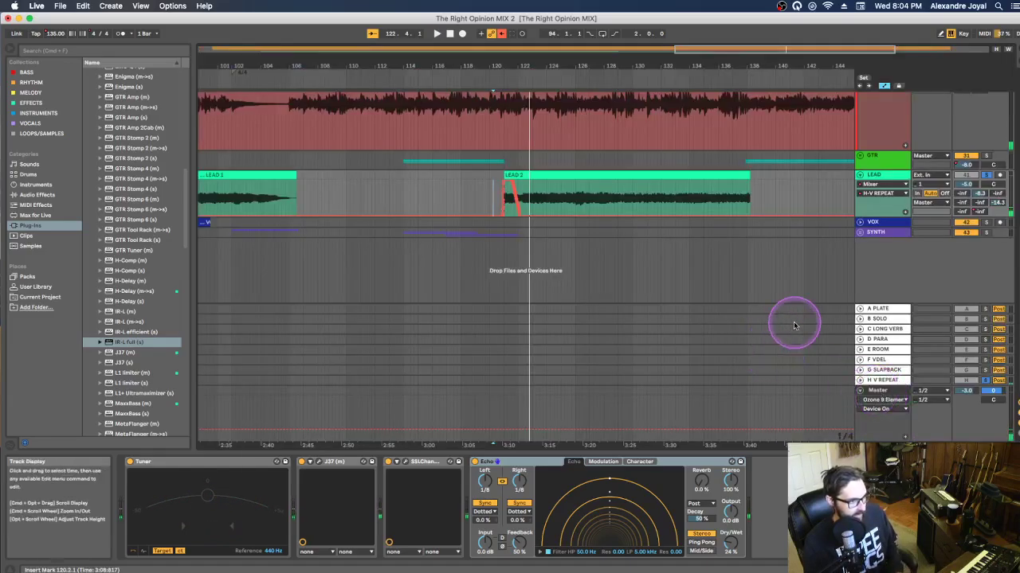
Replay the LEAD 2 entrance with nothing soloed, fold the LEAD track and stop playback
{"action": "left_click", "coordinate": [547, 199]}
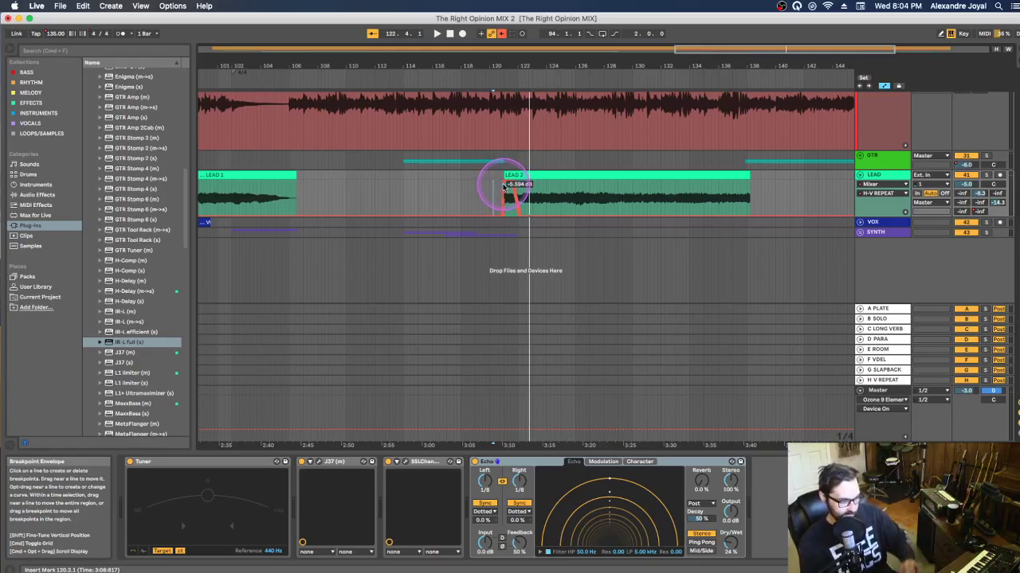
{"action": "key", "text": "space"}
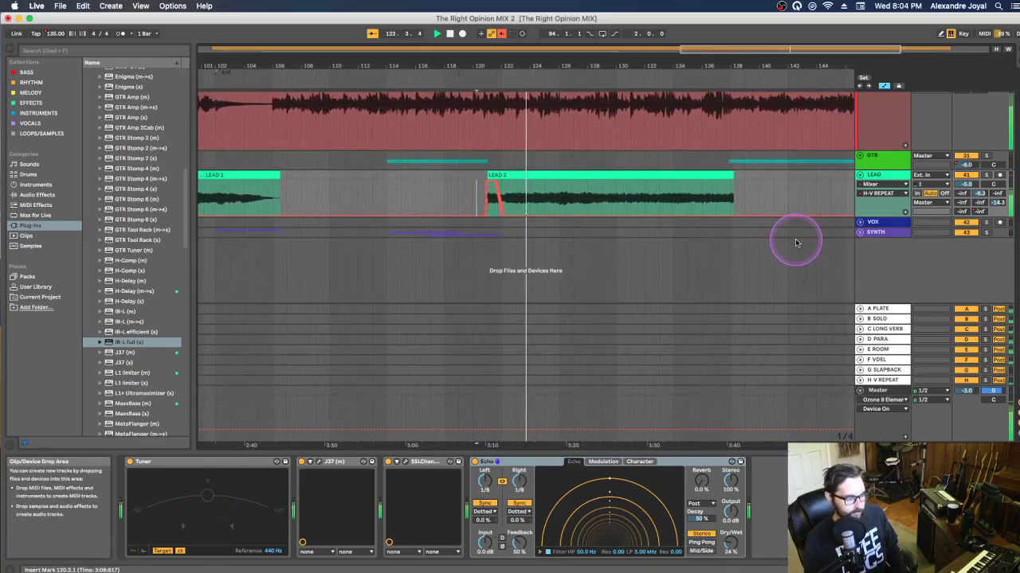
{"action": "left_click", "coordinate": [859, 174]}
{"action": "key", "text": "space"}
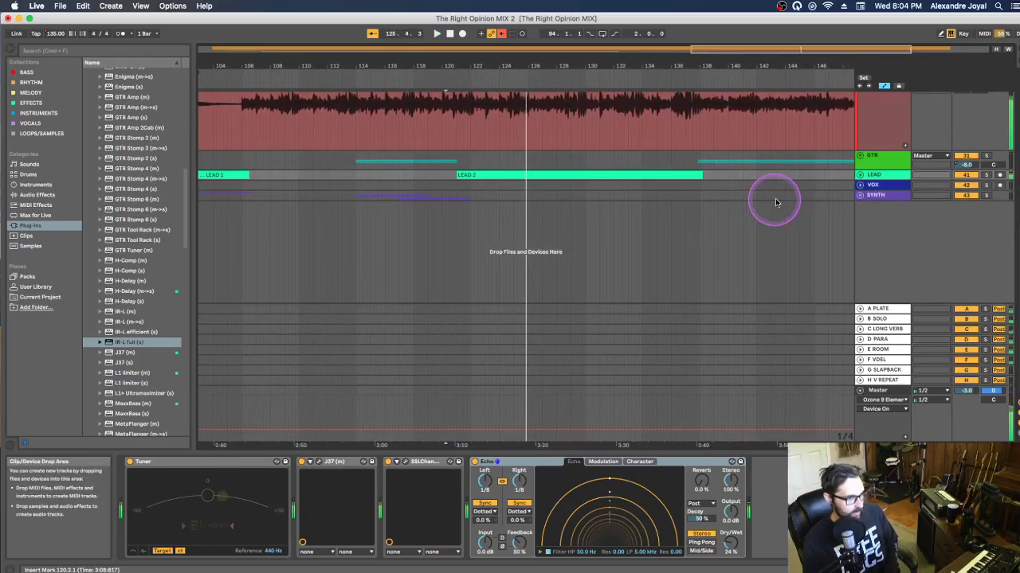
Hide the automation lanes and fold the BASS group
{"action": "scroll", "coordinate": [853, 199], "scroll_direction": "up", "scroll_amount": 4}
{"action": "scroll", "coordinate": [855, 181], "scroll_direction": "up", "scroll_amount": 4}
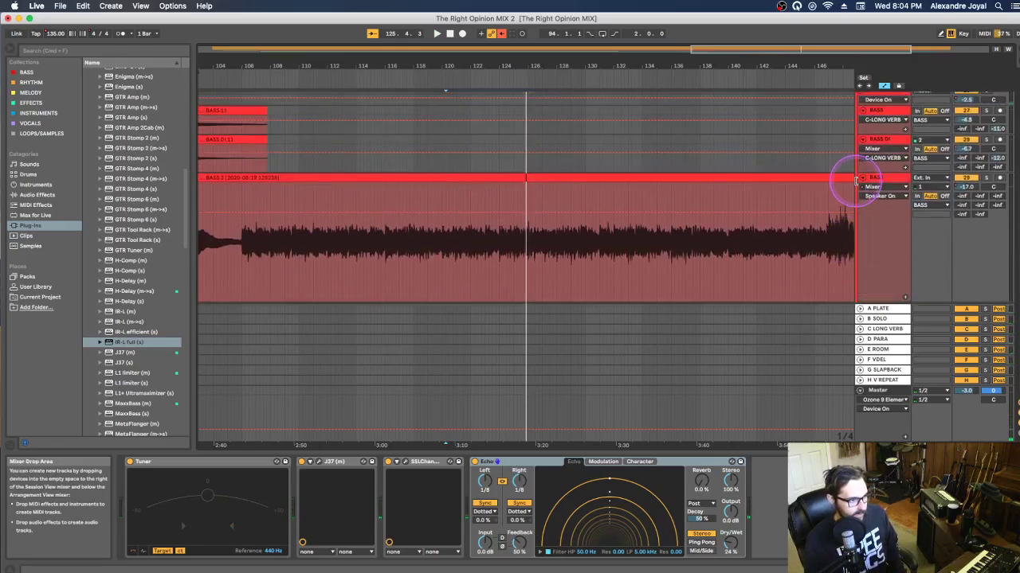
{"action": "left_click", "coordinate": [884, 86]}
{"action": "scroll", "coordinate": [881, 191], "scroll_direction": "up", "scroll_amount": 3}
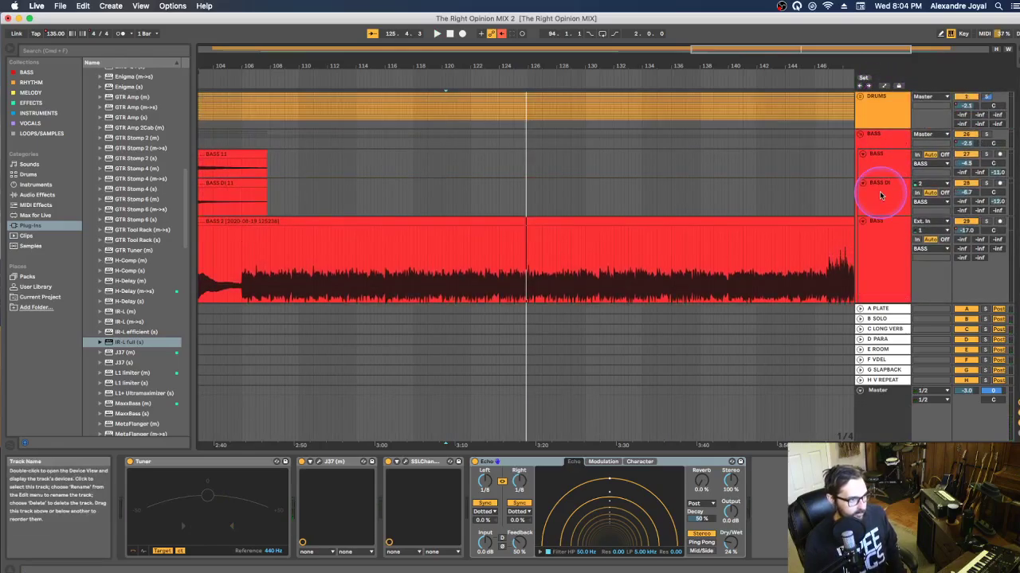
{"action": "left_click", "coordinate": [859, 134]}
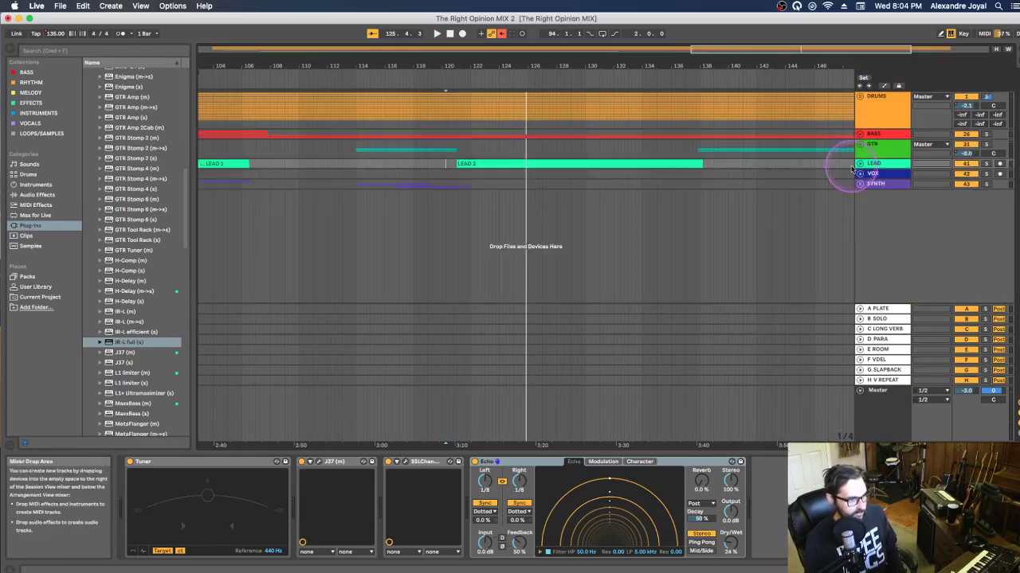
Unfold the DRUMS group, display its Track Volume automation and examine the level changes along the song
{"action": "left_click", "coordinate": [858, 97]}
{"action": "scroll", "coordinate": [787, 170], "scroll_direction": "down", "scroll_amount": 4}
{"action": "scroll", "coordinate": [890, 142], "scroll_direction": "down", "scroll_amount": 3}
{"action": "scroll", "coordinate": [930, 110], "scroll_direction": "up", "scroll_amount": 3}
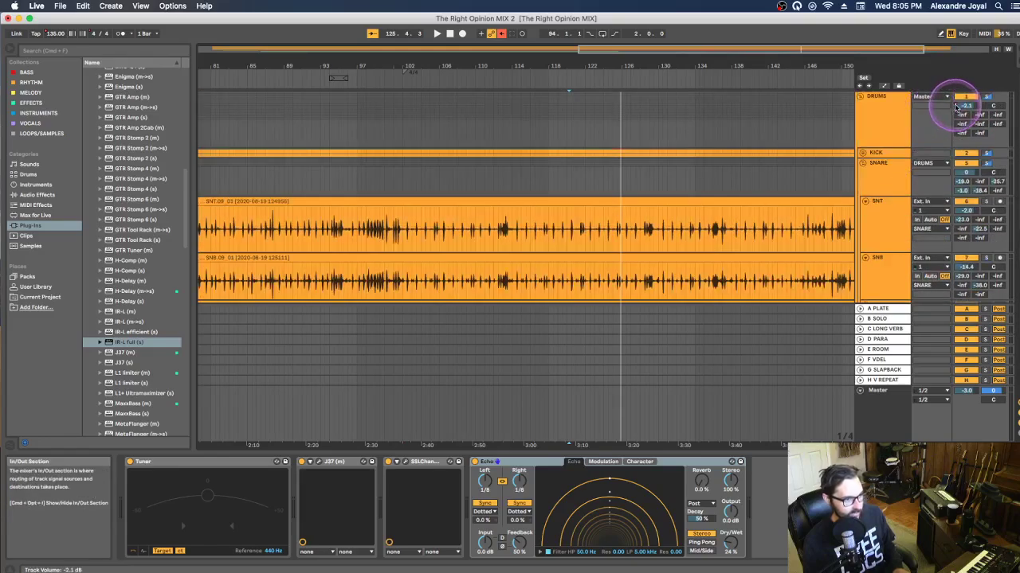
{"action": "left_click", "coordinate": [883, 86]}
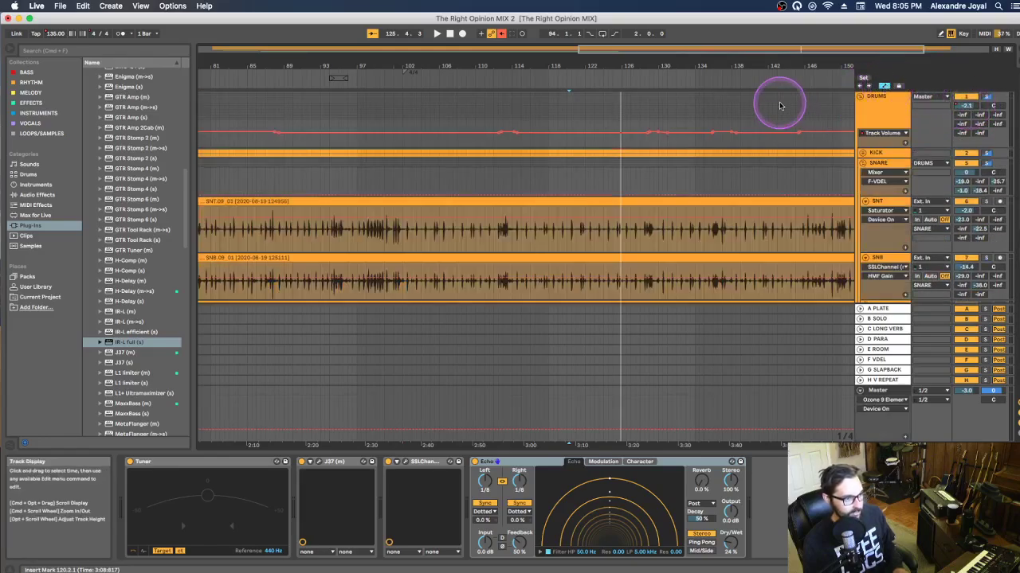
{"action": "scroll", "coordinate": [450, 138], "scroll_direction": "left", "scroll_amount": 3}
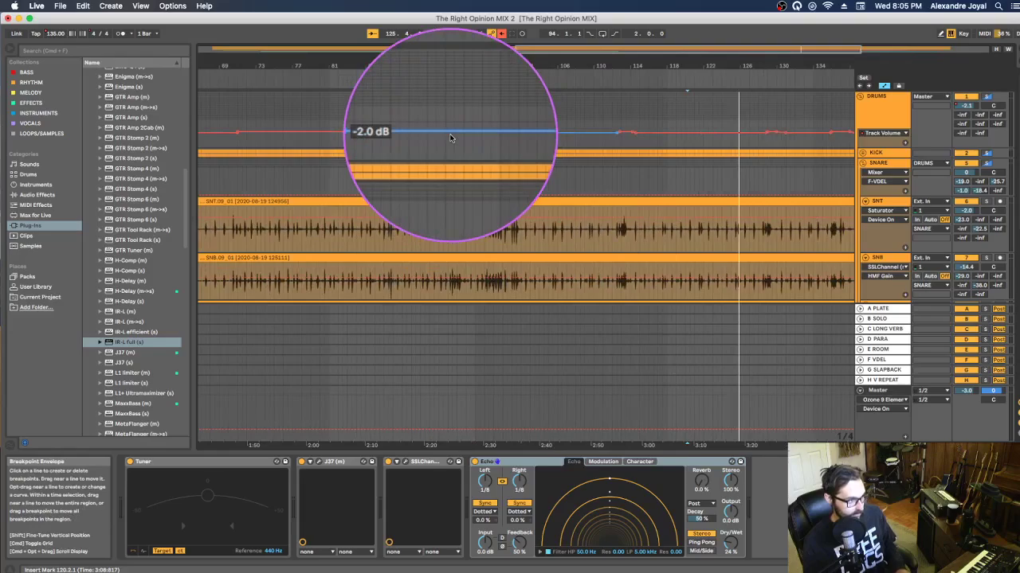
{"action": "scroll", "coordinate": [450, 138], "scroll_direction": "left", "scroll_amount": 2}
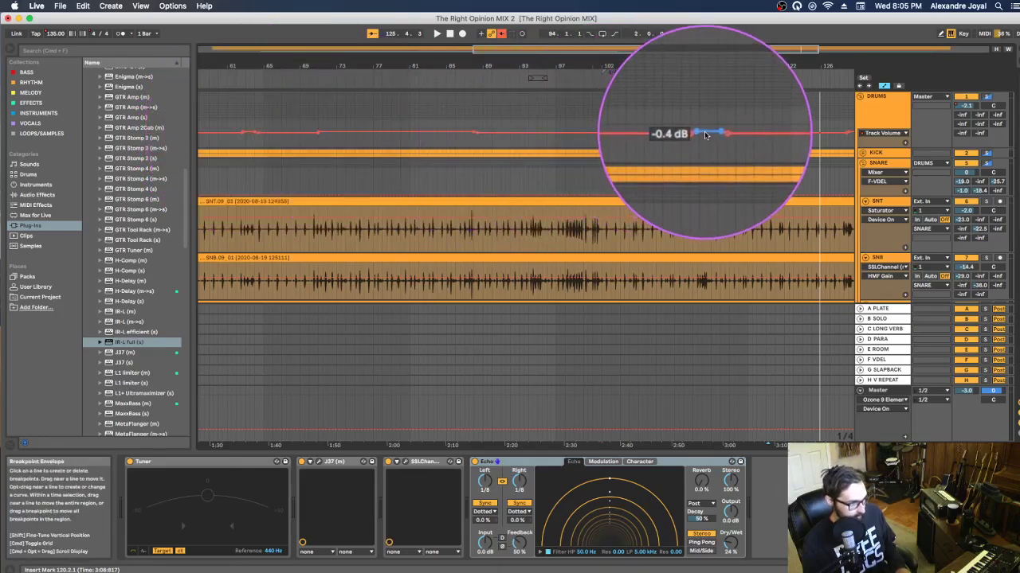
Audition the DRUMS group's Track Volume automation by playing from bar 62 and, with the group soloed, from bar 54
{"action": "left_click", "coordinate": [237, 140]}
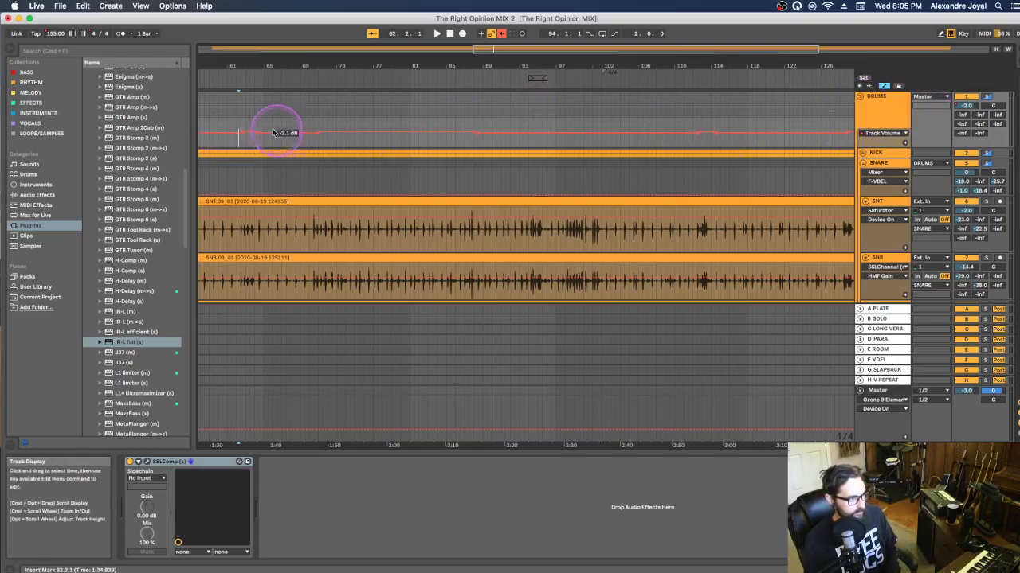
{"action": "key", "text": "space"}
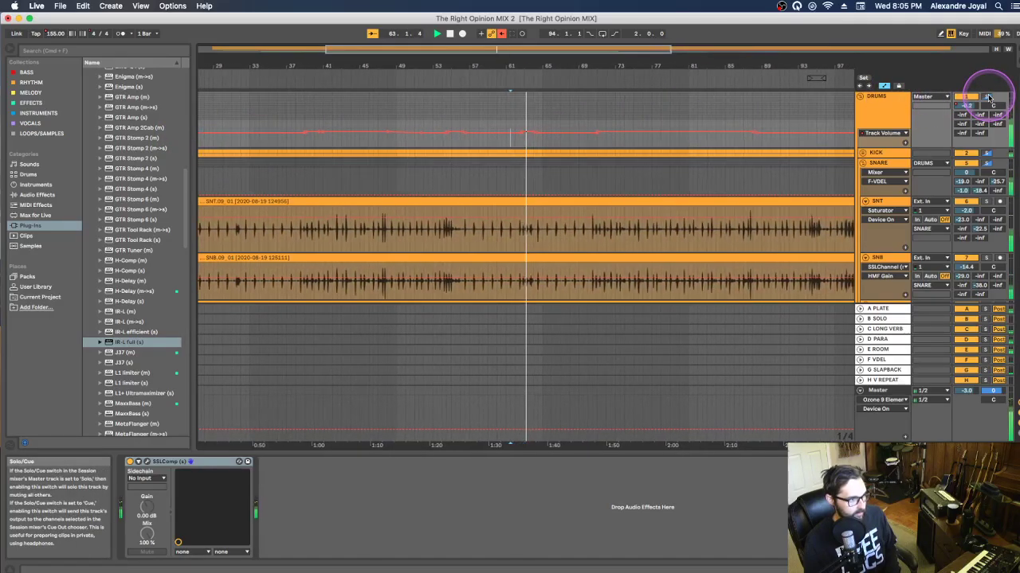
{"action": "left_click", "coordinate": [434, 136]}
{"action": "key", "text": "space"}
{"action": "key", "text": "space"}
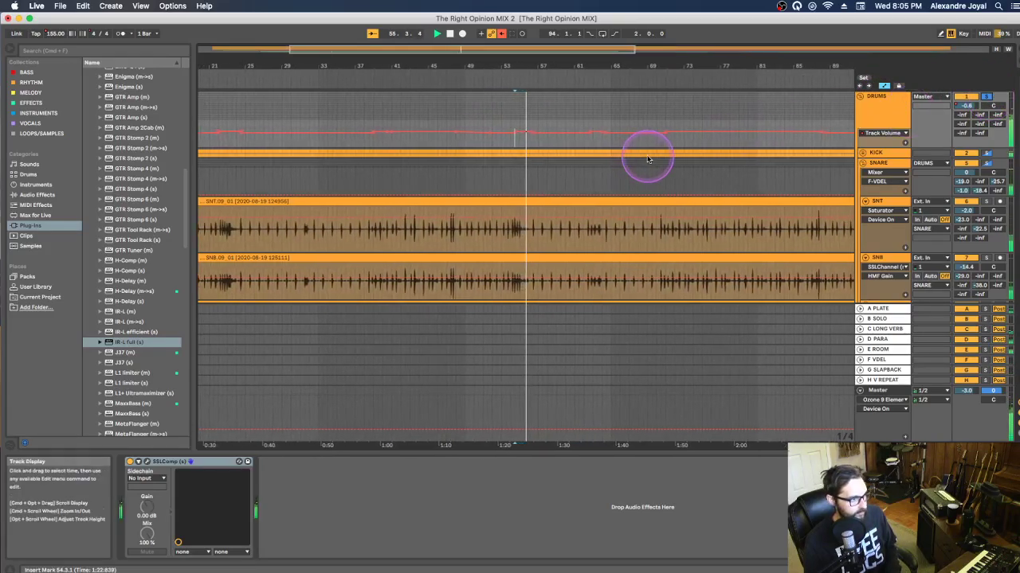
{"action": "key", "text": "space"}
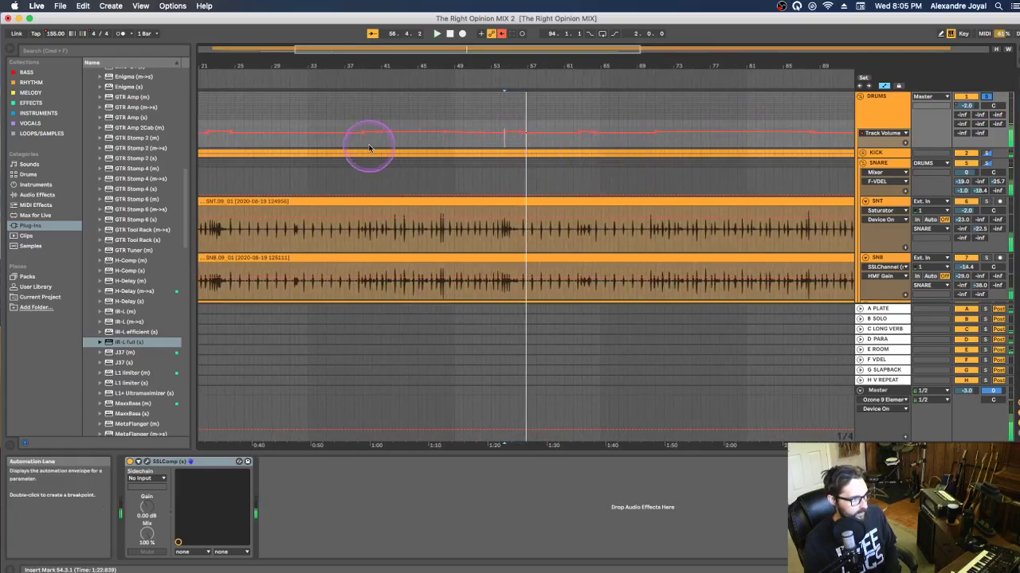
Audition the soloed DRUMS group's volume changes by playing from bars 21, 38 and 54
{"action": "left_click", "coordinate": [210, 141]}
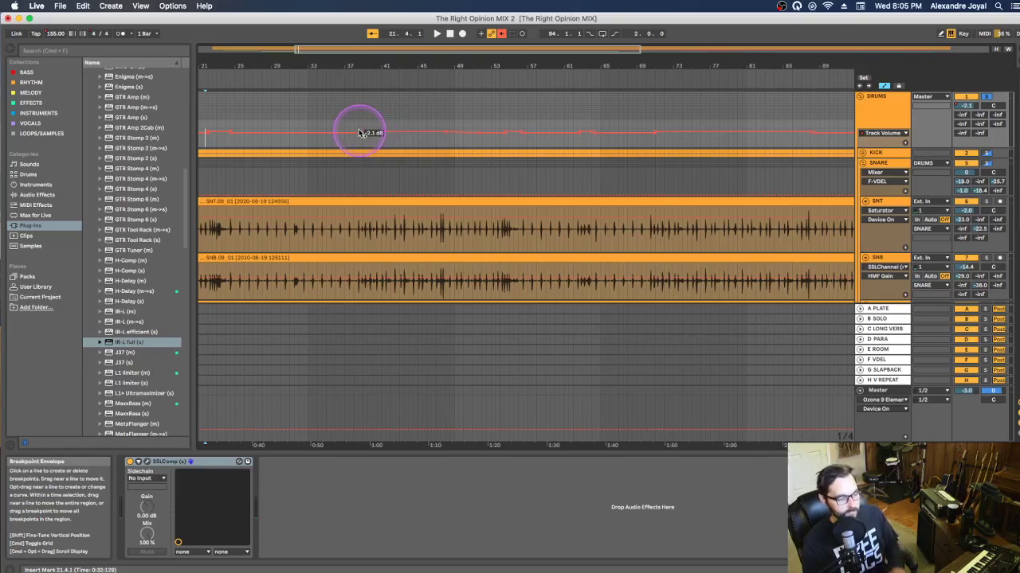
{"action": "key", "text": "space"}
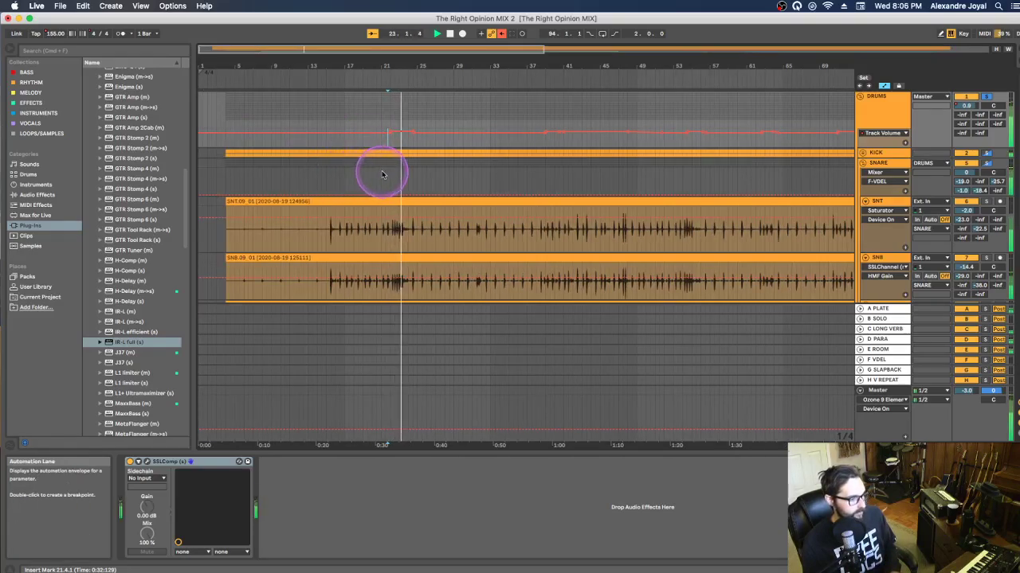
{"action": "left_click", "coordinate": [542, 136]}
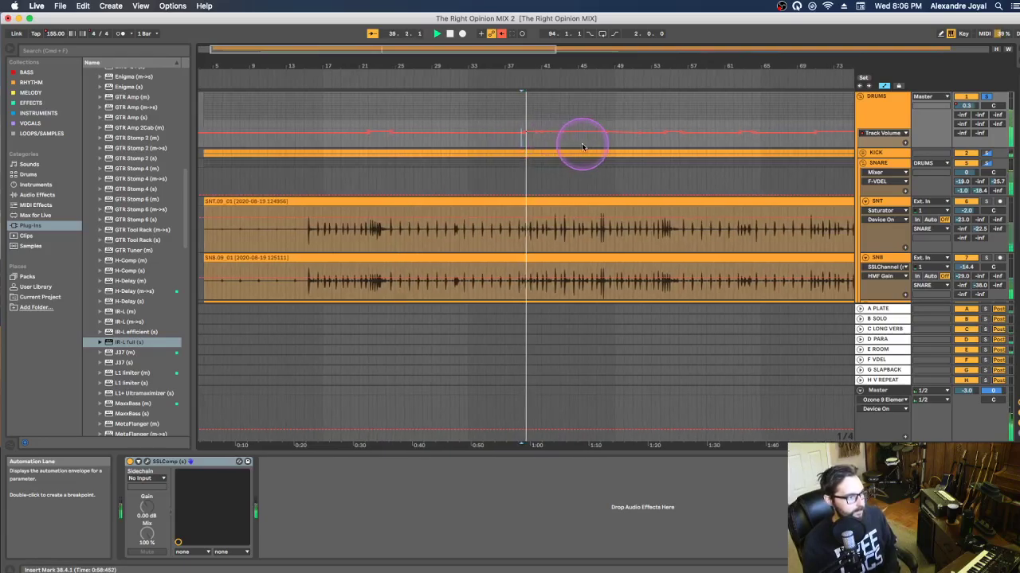
{"action": "left_click", "coordinate": [645, 137]}
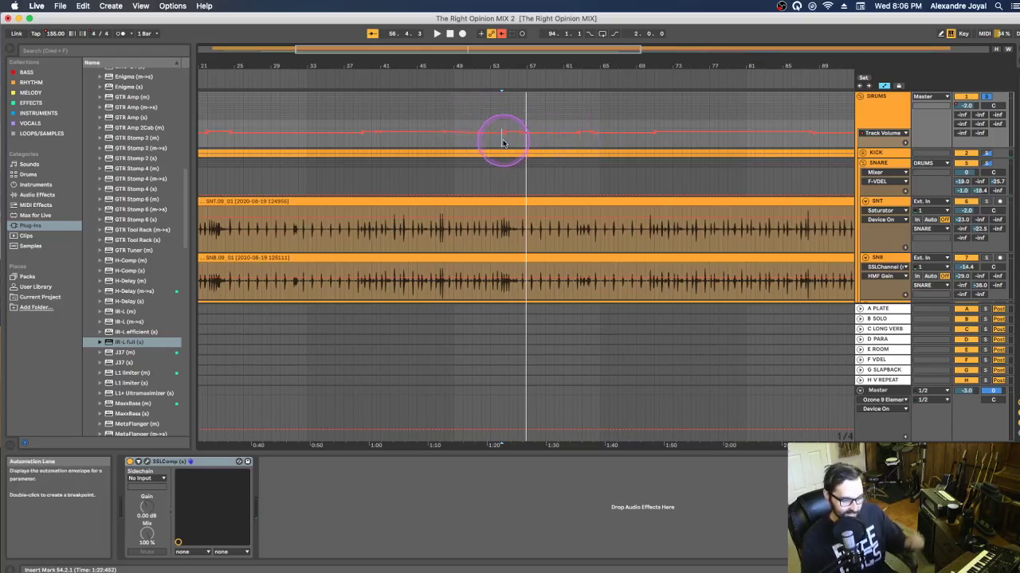
Display the ROOM group's Track Volume automation and examine the level change between bars 54 and 57
{"action": "scroll", "coordinate": [872, 122], "scroll_direction": "down", "scroll_amount": 5}
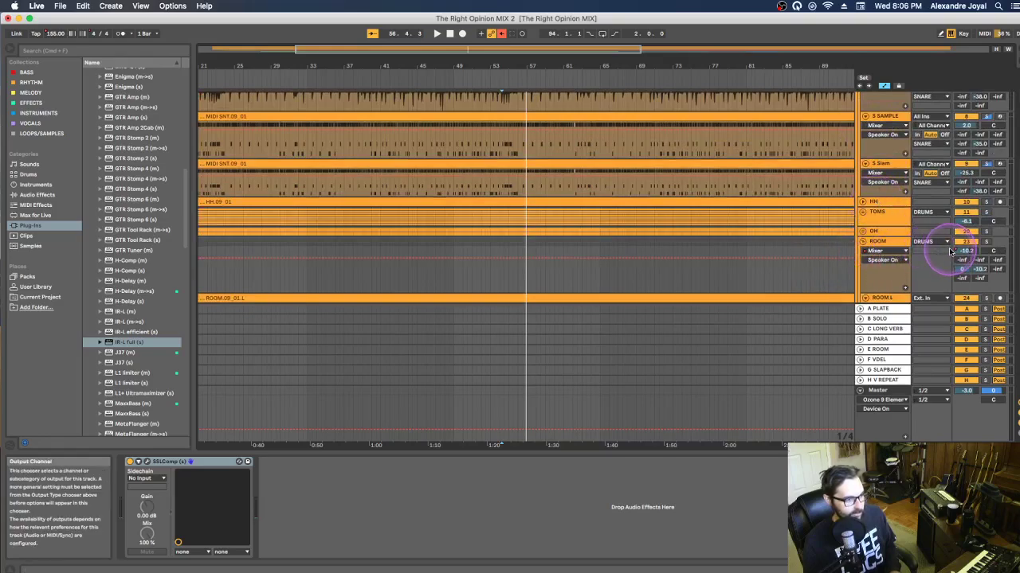
{"action": "left_click", "coordinate": [965, 252]}
{"action": "left_click", "coordinate": [531, 261]}
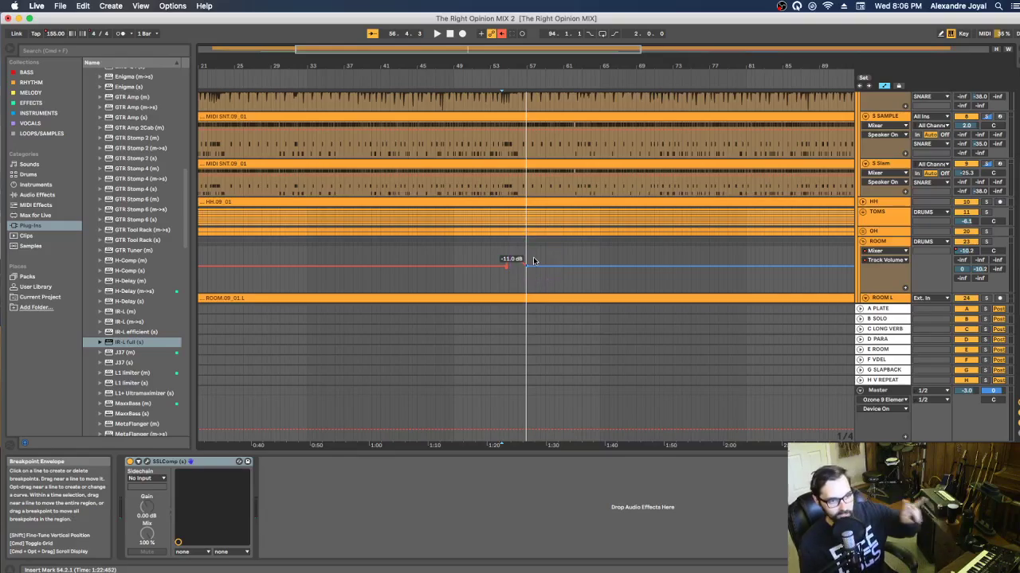
{"action": "left_click", "coordinate": [489, 263]}
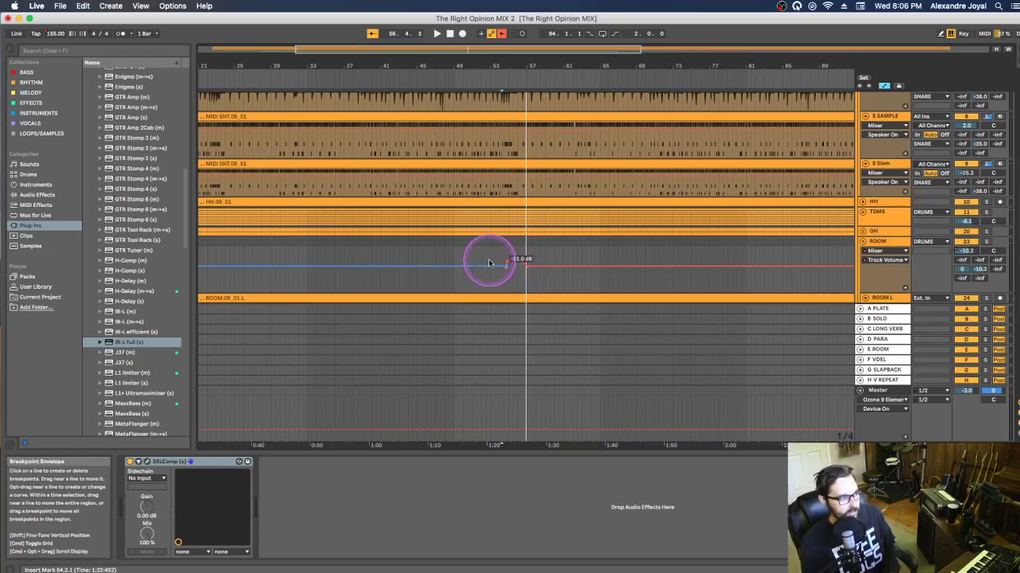
Play the soloed drums from bar 53 to hear the ROOM group's volume automation, and stop playback
{"action": "left_click", "coordinate": [494, 263]}
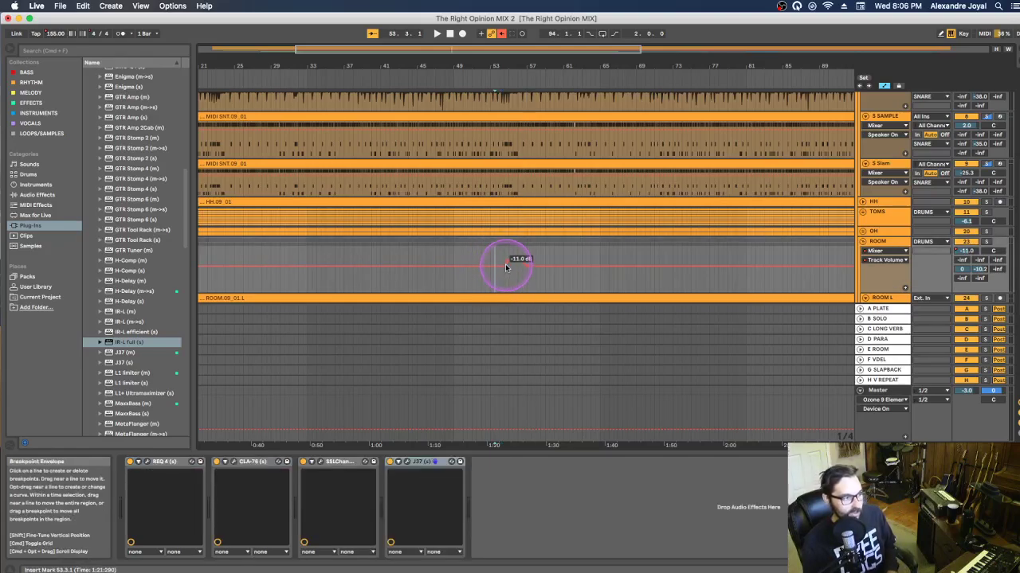
{"action": "left_click", "coordinate": [502, 269]}
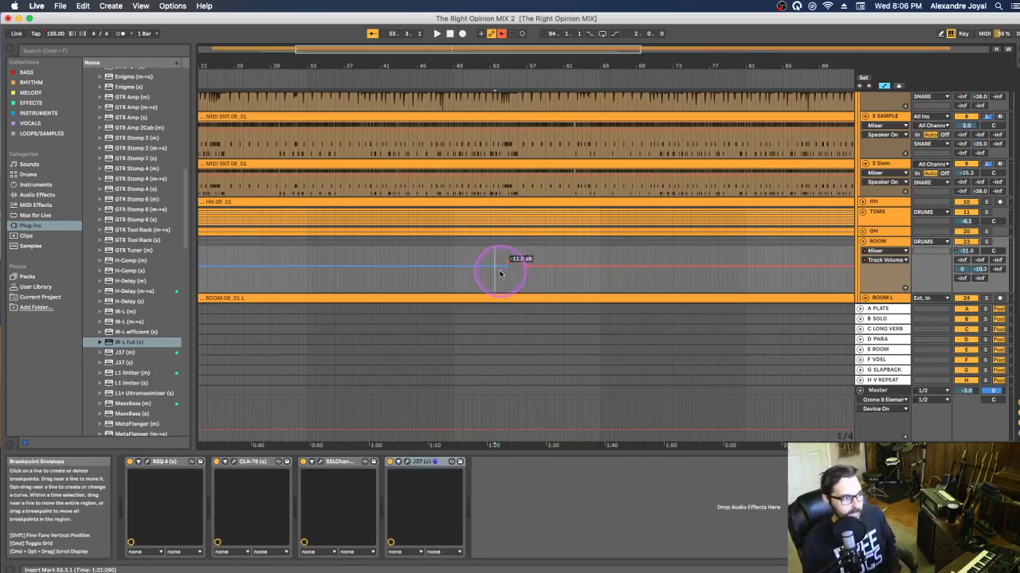
{"action": "key", "text": "space"}
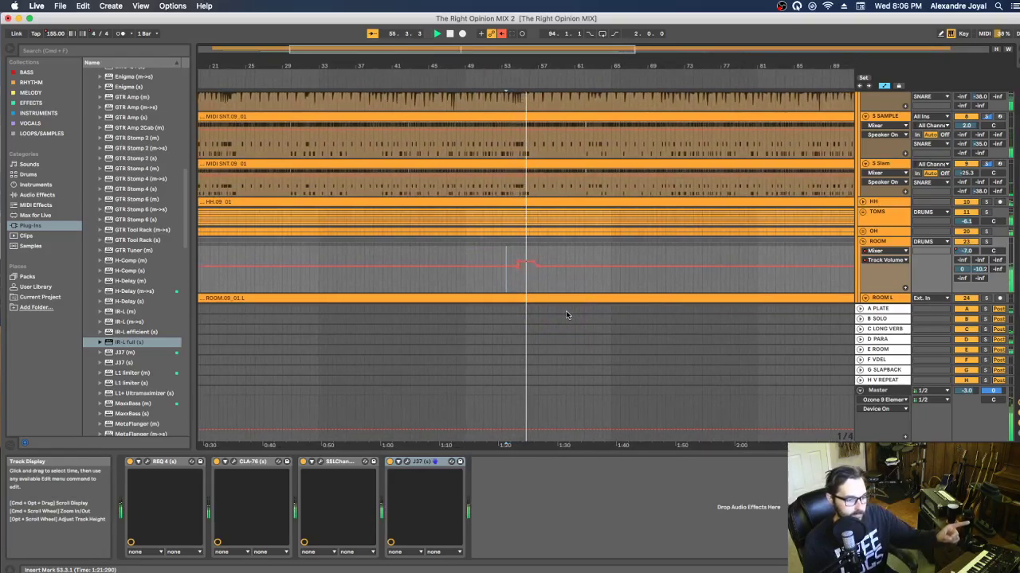
{"action": "left_click", "coordinate": [566, 314]}
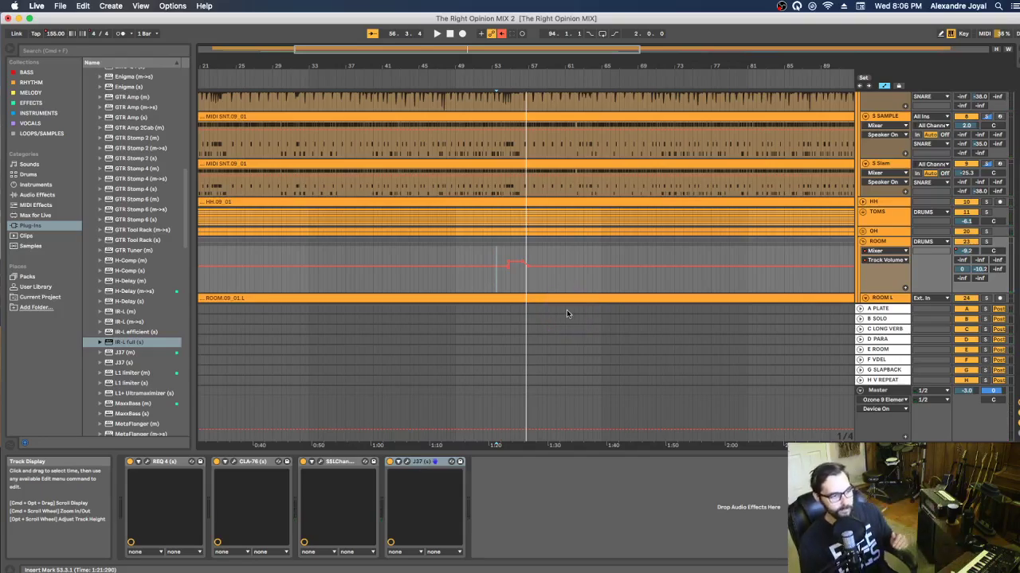
Compare the DRUMS and ROOM volume automation over the whole song and play the ROOM changes from bar 127
{"action": "scroll", "coordinate": [580, 267], "scroll_direction": "up", "scroll_amount": 5}
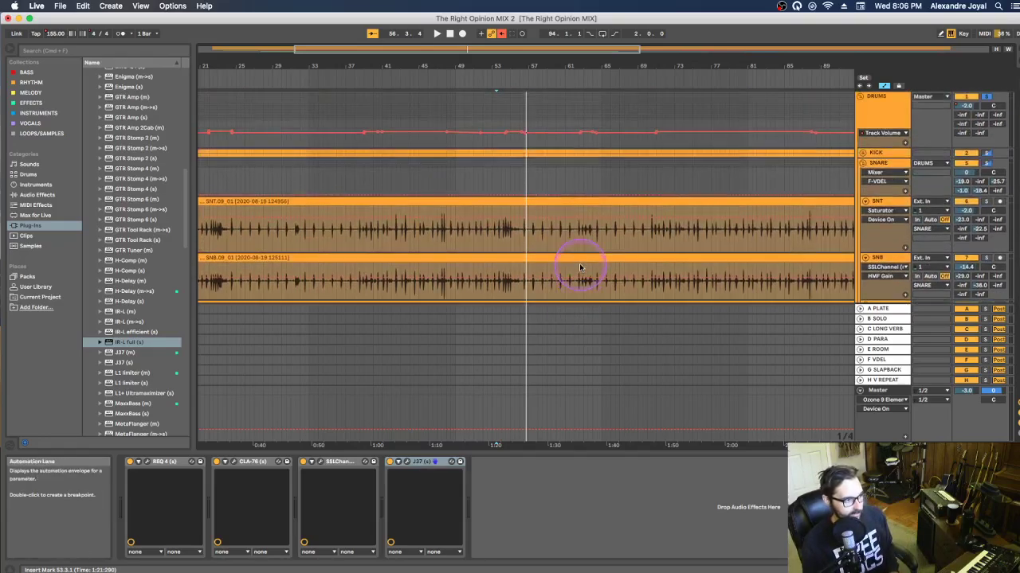
{"action": "scroll", "coordinate": [572, 195], "scroll_direction": "down", "scroll_amount": 5}
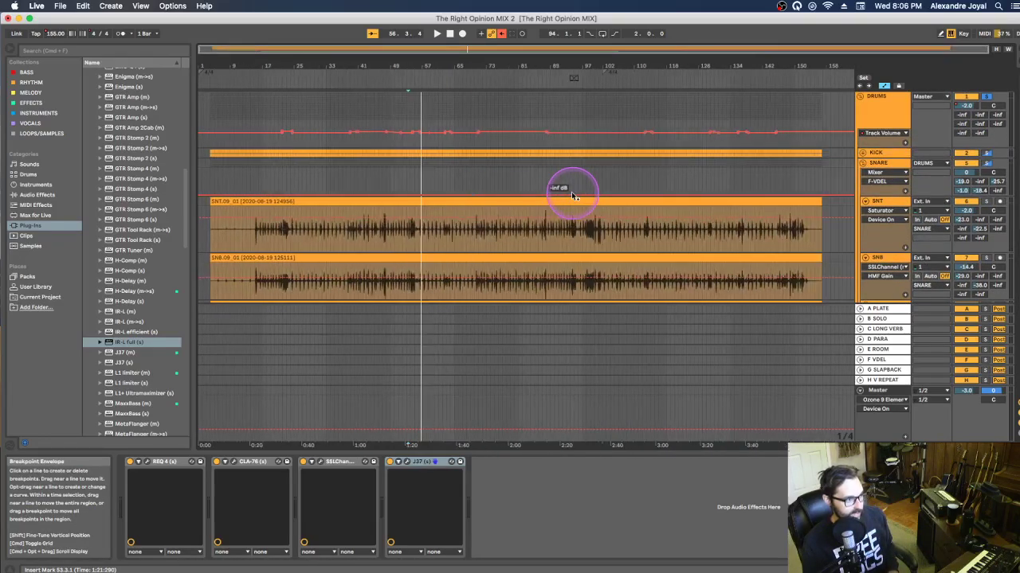
{"action": "scroll", "coordinate": [551, 171], "scroll_direction": "down", "scroll_amount": 5}
{"action": "scroll", "coordinate": [551, 175], "scroll_direction": "down", "scroll_amount": 2}
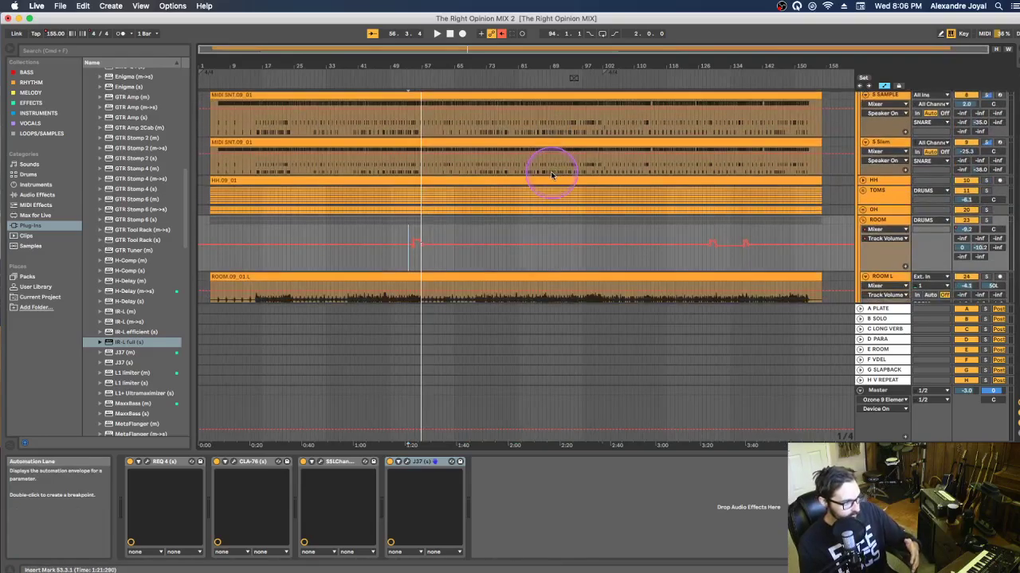
{"action": "left_click", "coordinate": [705, 248]}
{"action": "key", "text": "space"}
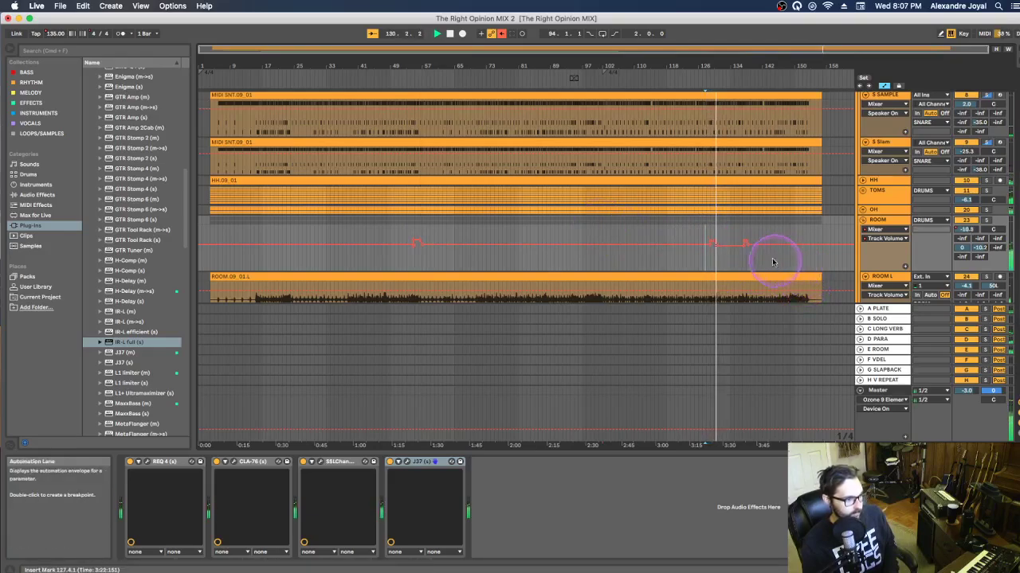
{"action": "key", "text": "space"}
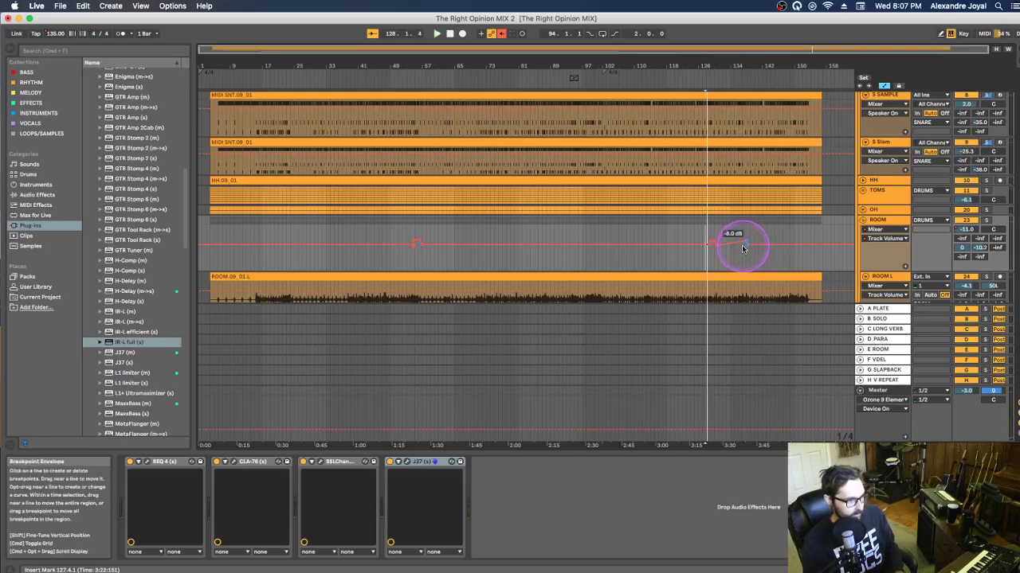
Inspect the ROOM volume breakpoints between bars 128 and 138 up close and replay that passage
{"action": "scroll", "coordinate": [740, 246], "scroll_direction": "up", "scroll_amount": 10}
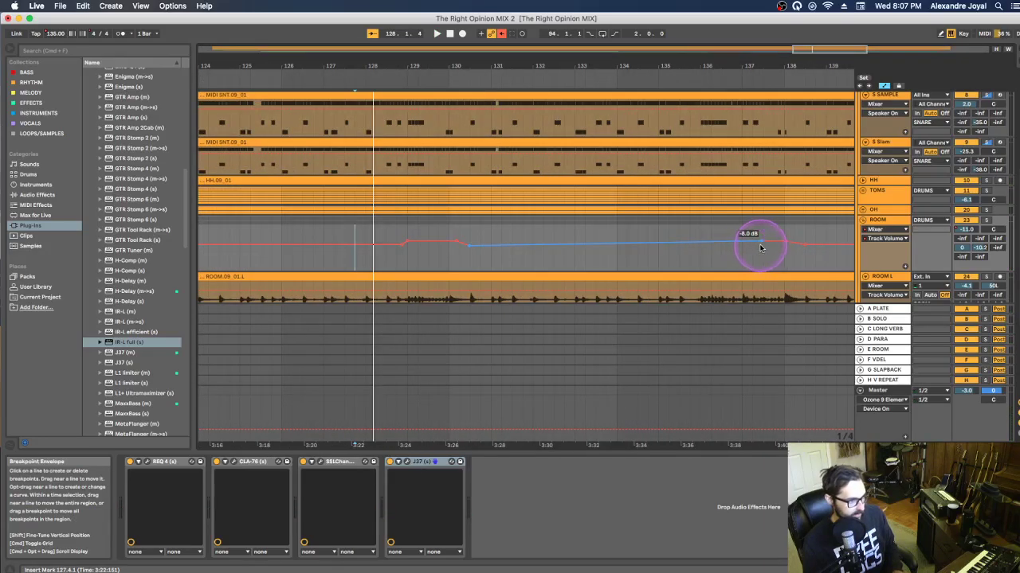
{"action": "left_click", "coordinate": [747, 244]}
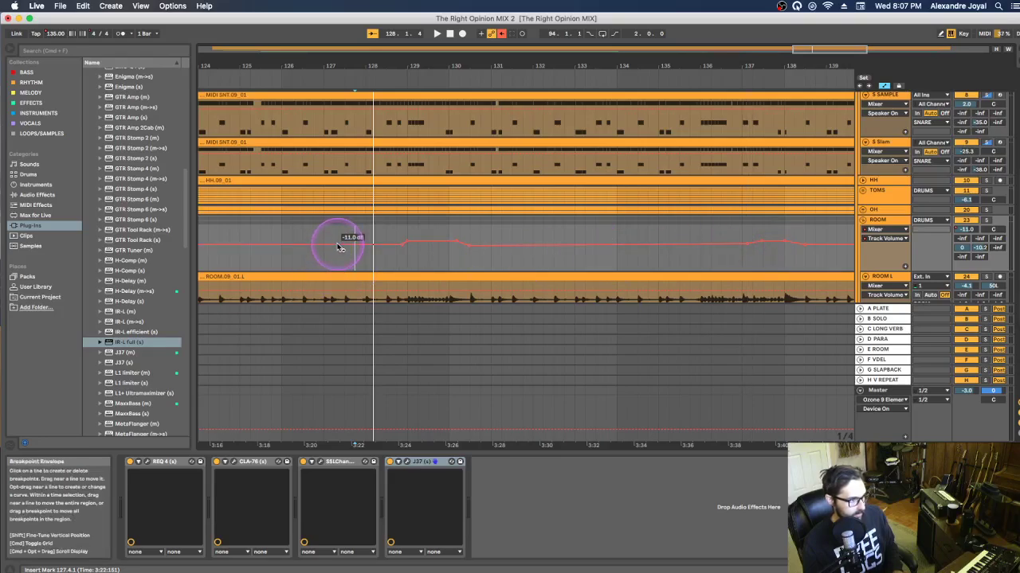
{"action": "key", "text": "space"}
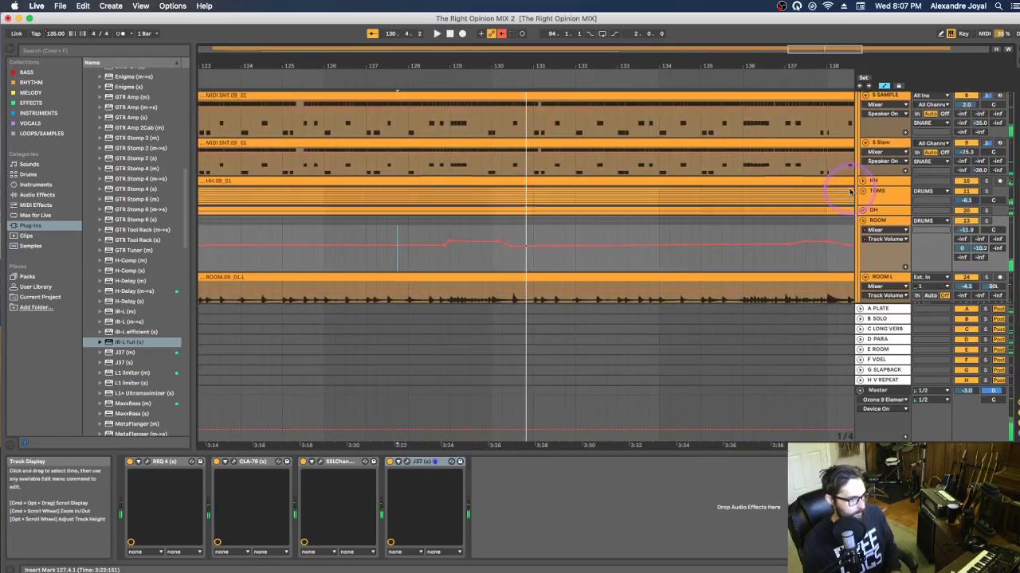
Fold the DRUMS group and unfold the BASS group to show its tracks across the end of the song
{"action": "scroll", "coordinate": [850, 191], "scroll_direction": "up", "scroll_amount": 5}
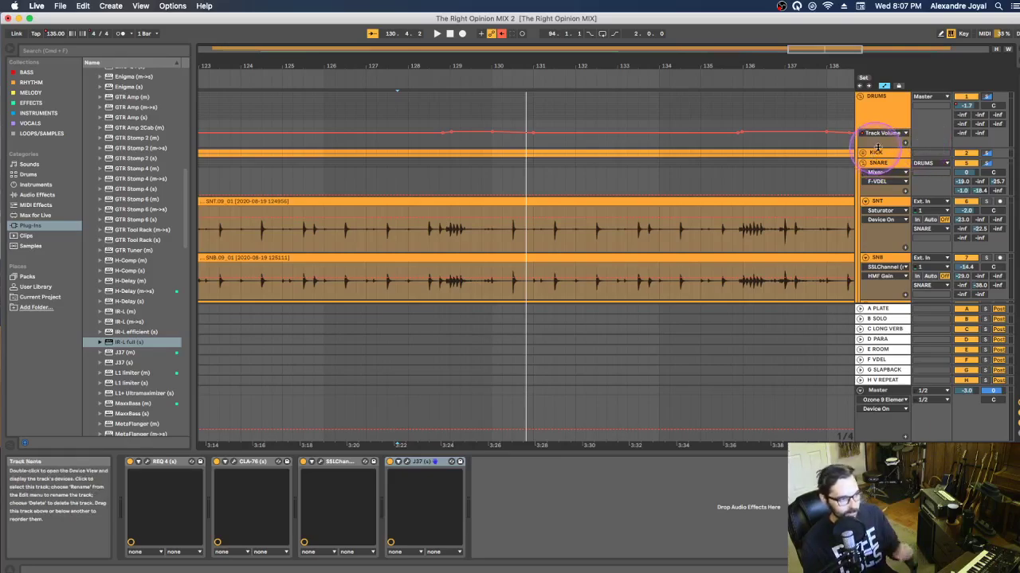
{"action": "left_click", "coordinate": [861, 96]}
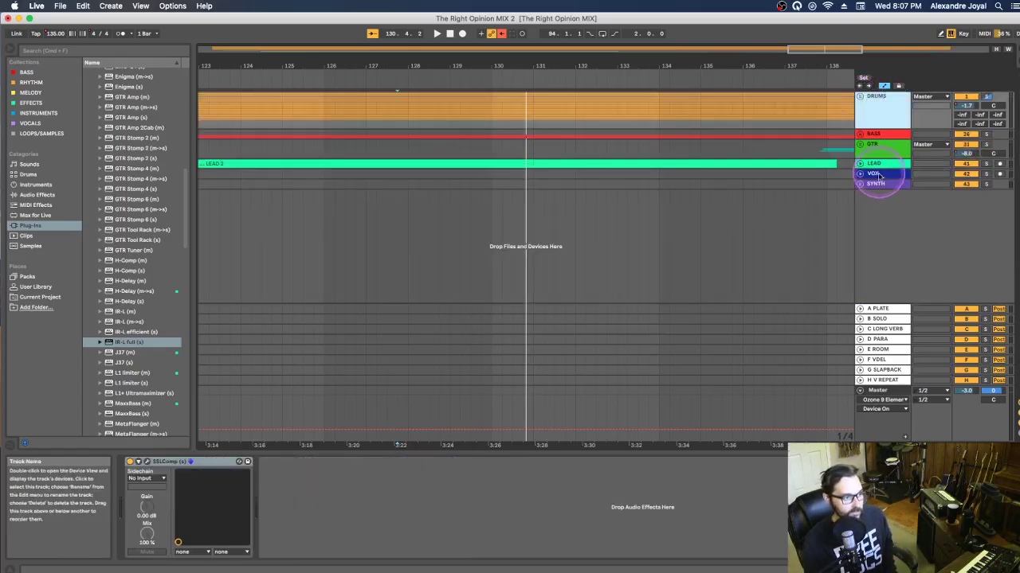
{"action": "left_click", "coordinate": [860, 134]}
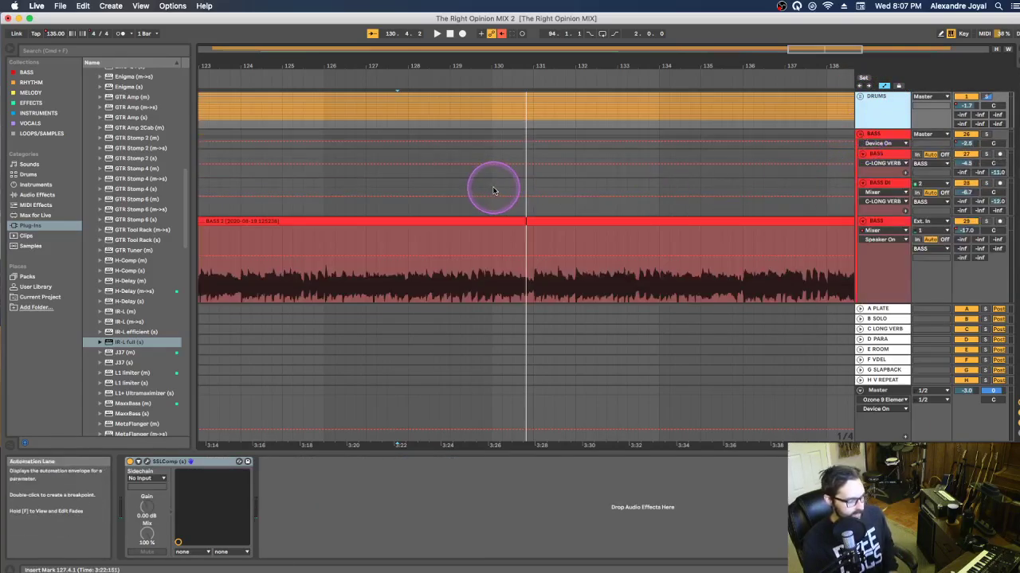
{"action": "scroll", "coordinate": [493, 190], "scroll_direction": "down", "scroll_amount": 2}
{"action": "scroll", "coordinate": [557, 199], "scroll_direction": "down", "scroll_amount": 5}
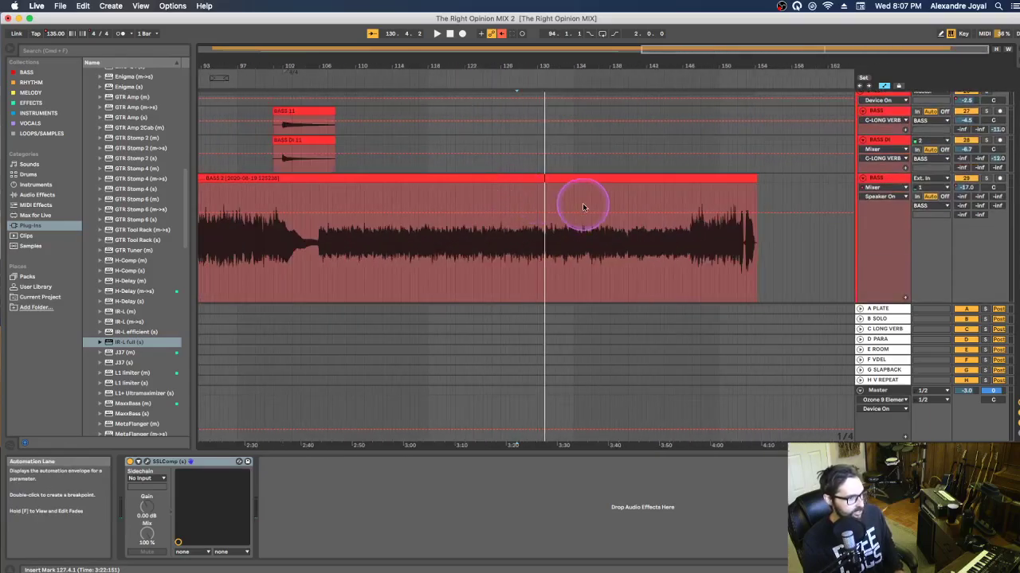
{"action": "scroll", "coordinate": [582, 207], "scroll_direction": "up", "scroll_amount": 2}
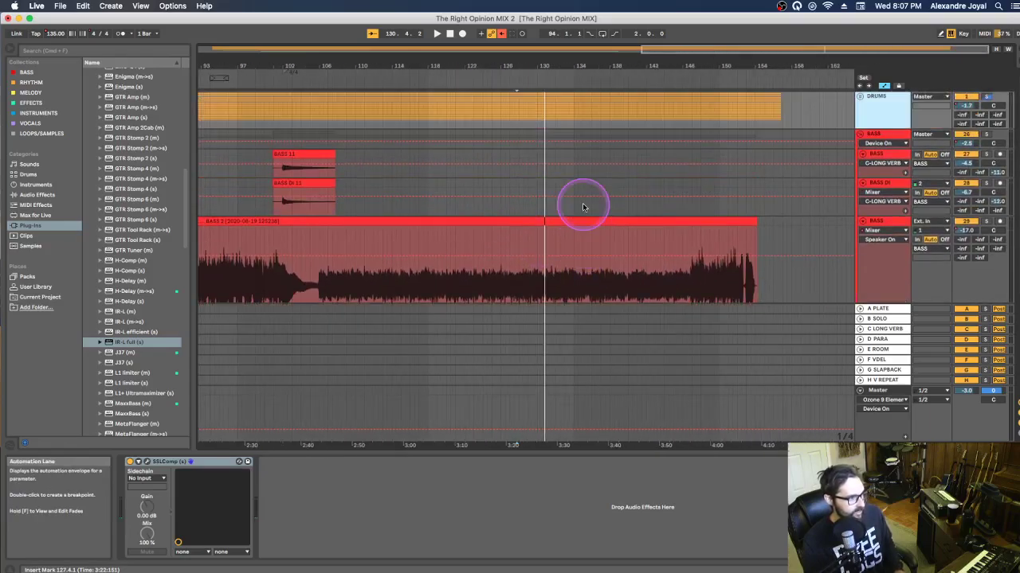
Display the Track Volume automation of the BASS group
{"action": "left_click", "coordinate": [875, 134]}
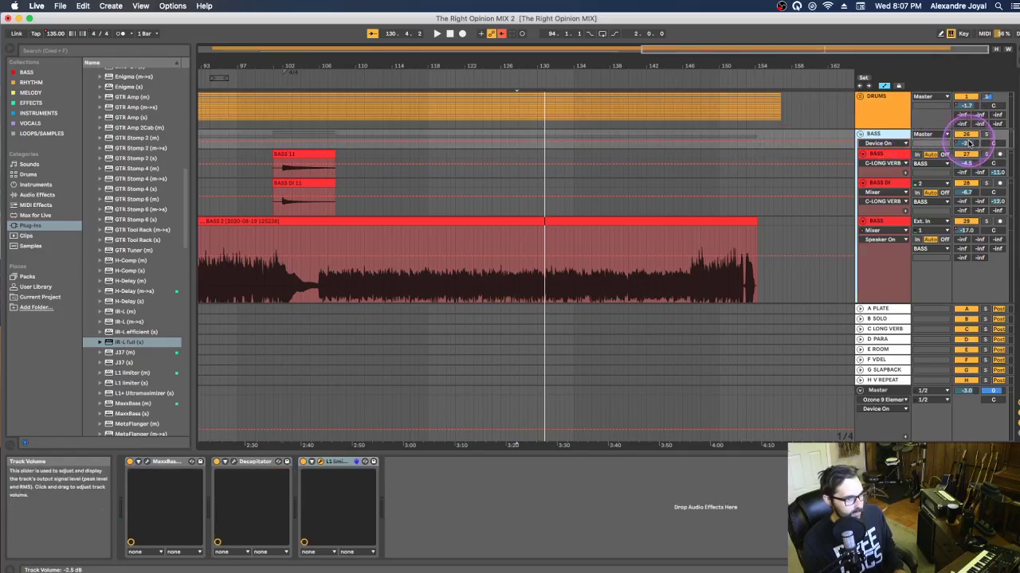
{"action": "left_click", "coordinate": [966, 143]}
{"action": "scroll", "coordinate": [311, 148], "scroll_direction": "up", "scroll_amount": 3}
{"action": "scroll", "coordinate": [317, 153], "scroll_direction": "left", "scroll_amount": 5}
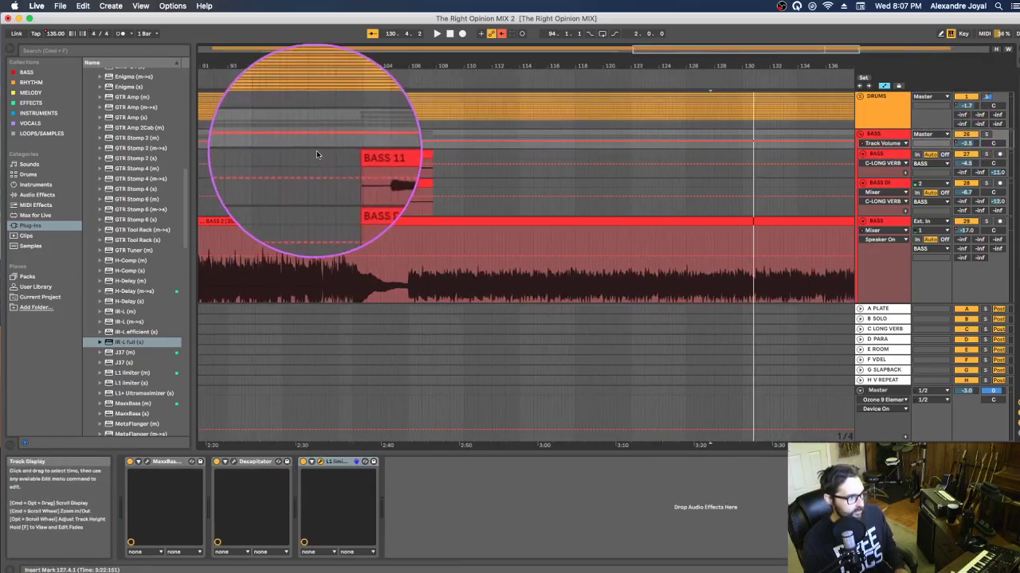
Audition the BASS group's volume automation from bar 38 with BASS soloed alongside DRUMS, and stop near bar 48
{"action": "scroll", "coordinate": [318, 150], "scroll_direction": "down", "scroll_amount": 3}
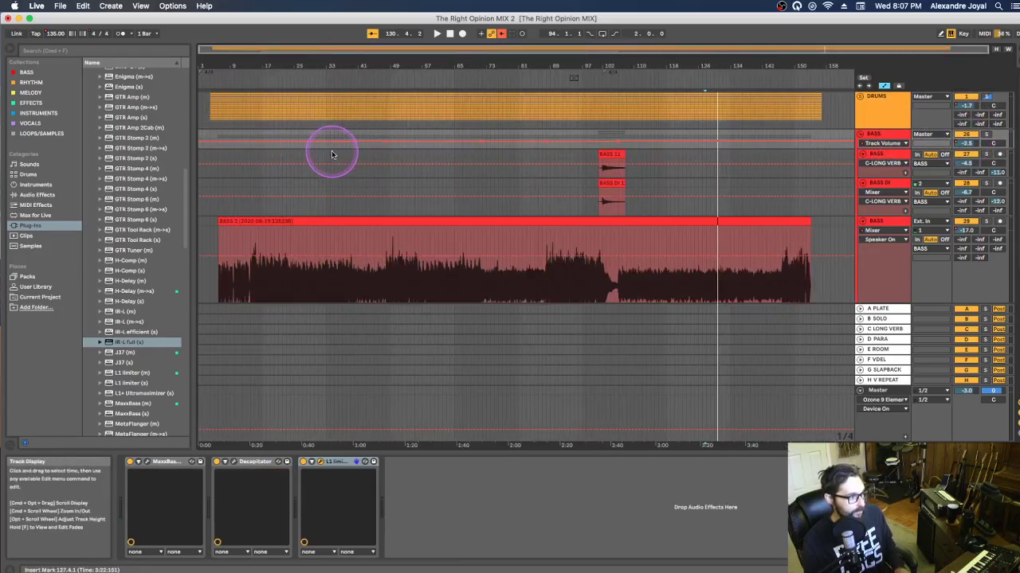
{"action": "scroll", "coordinate": [327, 153], "scroll_direction": "left", "scroll_amount": 5}
{"action": "scroll", "coordinate": [358, 152], "scroll_direction": "up", "scroll_amount": 2}
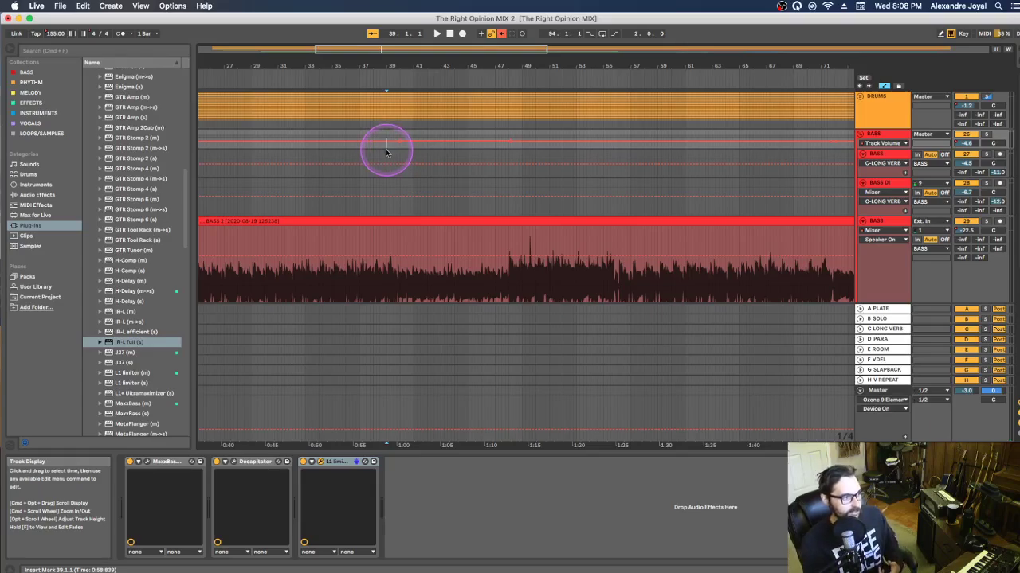
{"action": "left_click", "coordinate": [385, 147]}
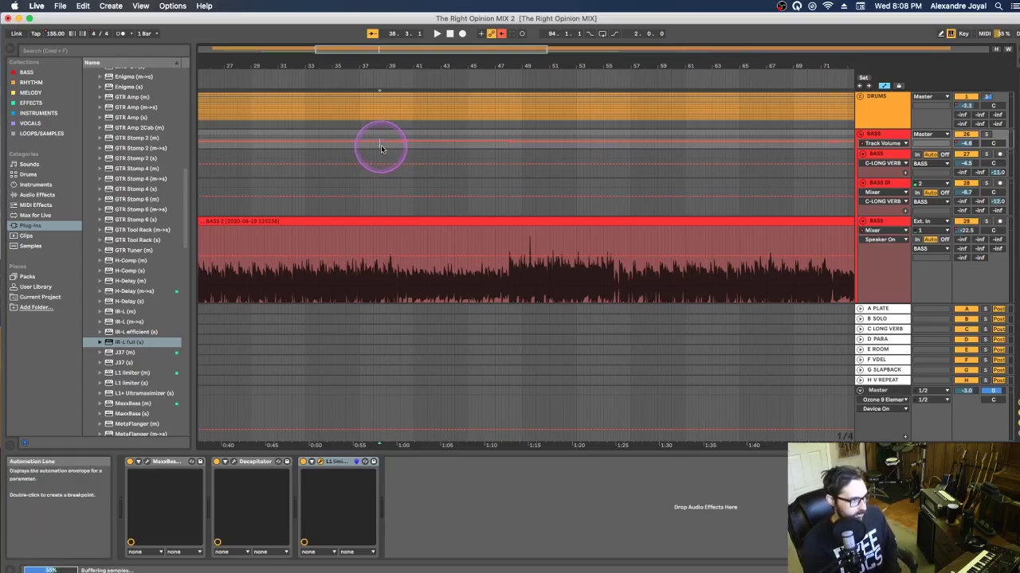
{"action": "key", "text": "space"}
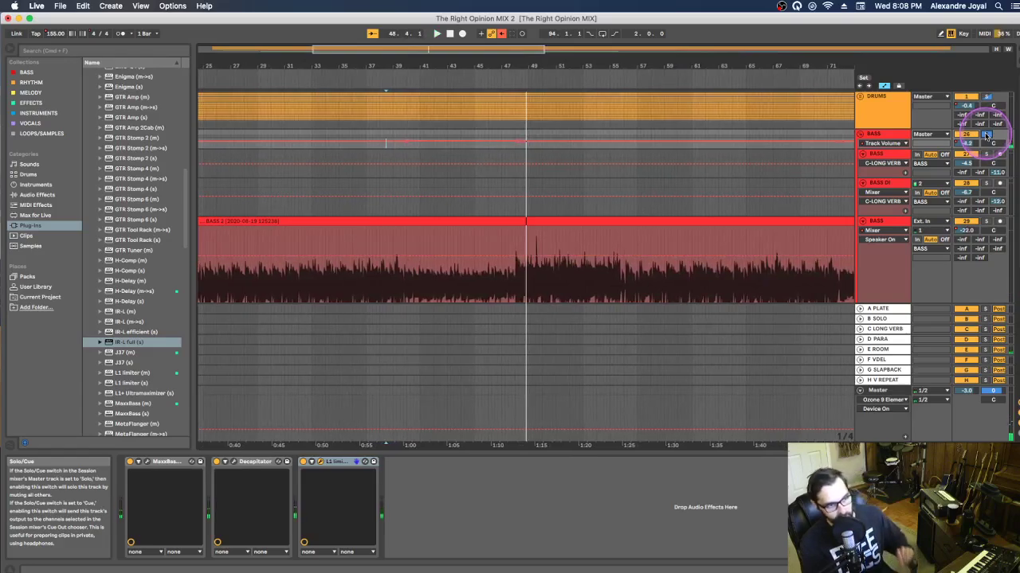
Enlarge the BASS group's automation lane and display the Track Volume automation of the track holding the BASS 2 clip
{"action": "left_click", "coordinate": [880, 137]}
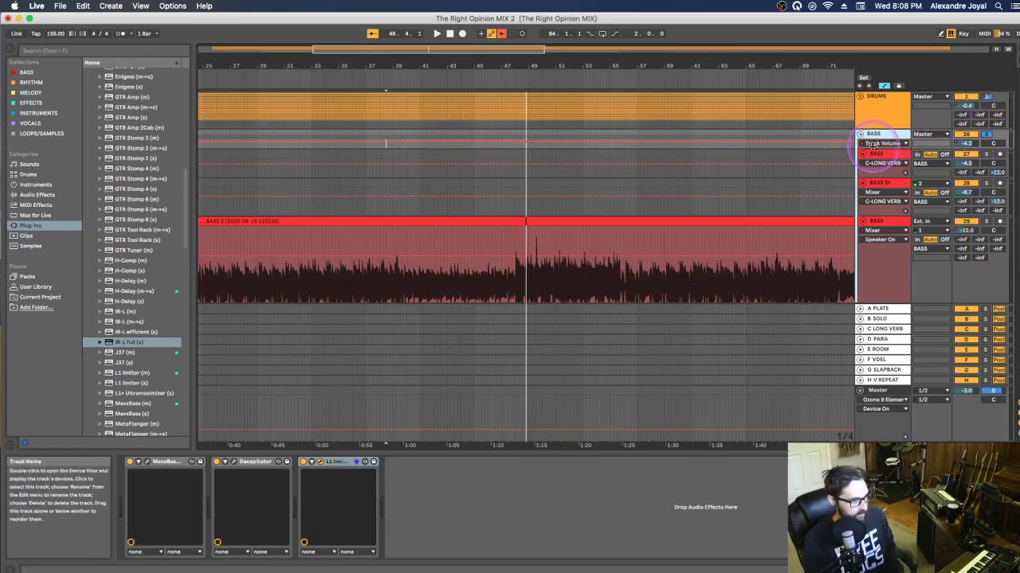
{"action": "left_click_drag", "start_coordinate": [879, 149], "coordinate": [882, 222]}
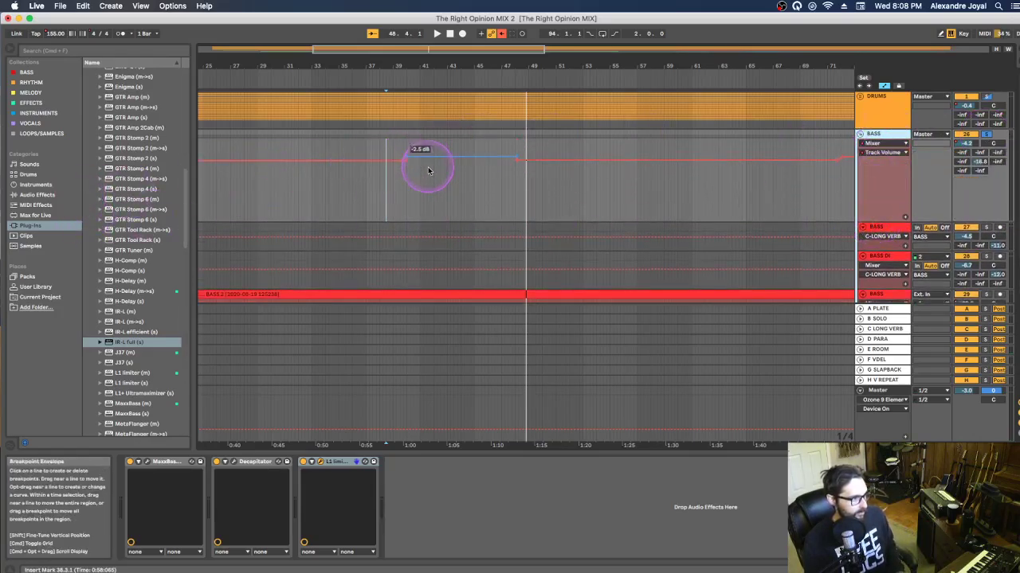
{"action": "scroll", "coordinate": [428, 168], "scroll_direction": "down", "scroll_amount": 5}
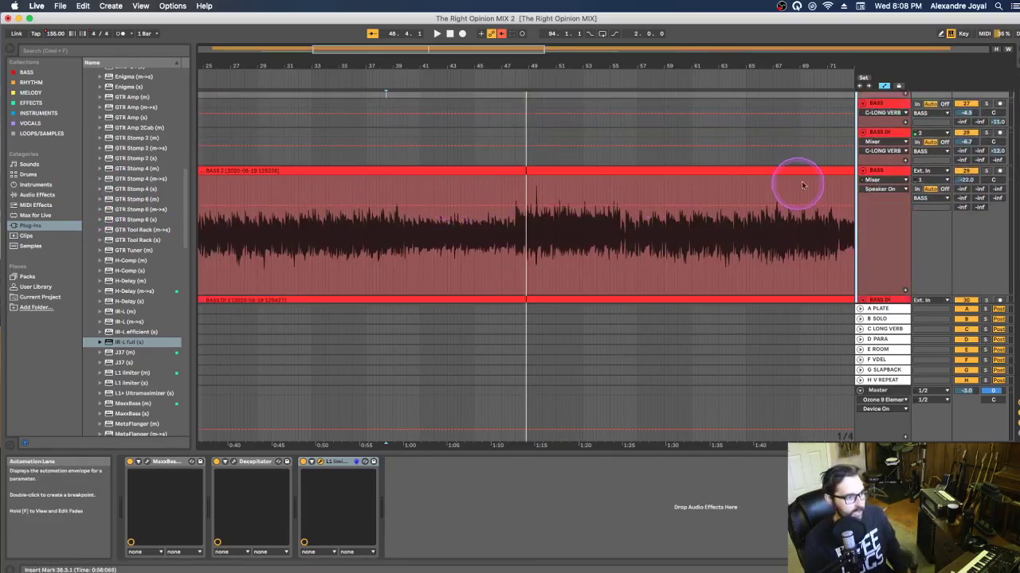
{"action": "left_click", "coordinate": [970, 181]}
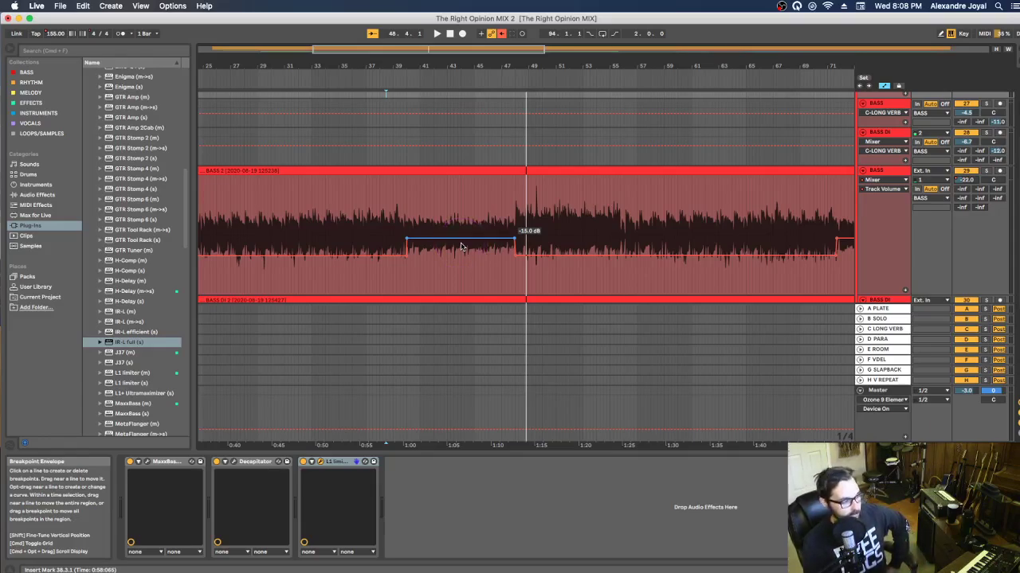
{"action": "left_click", "coordinate": [398, 228]}
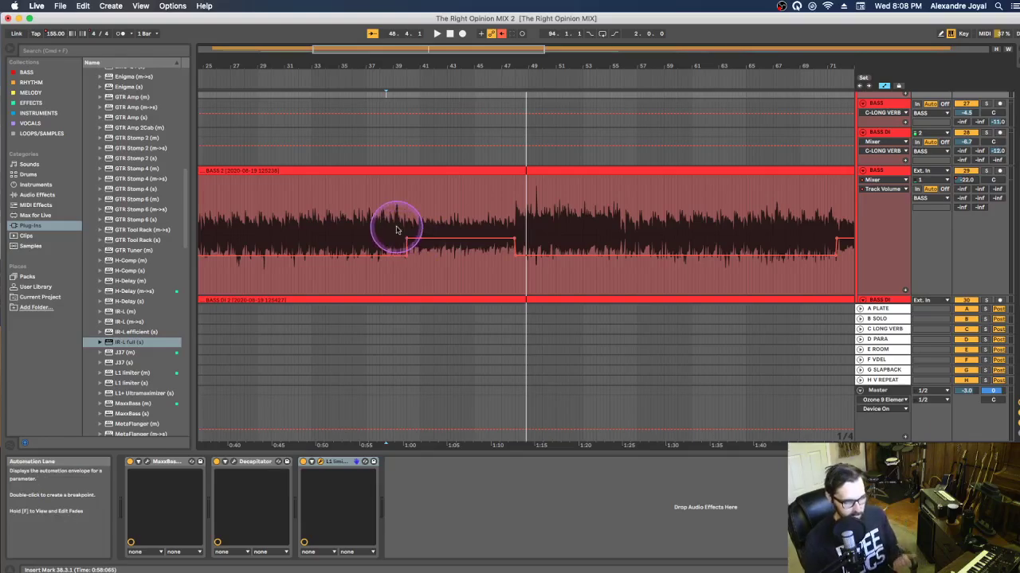
Audition the volume automation of the track holding the BASS 2 clip through its rise near bar 40
{"action": "left_click", "coordinate": [392, 229]}
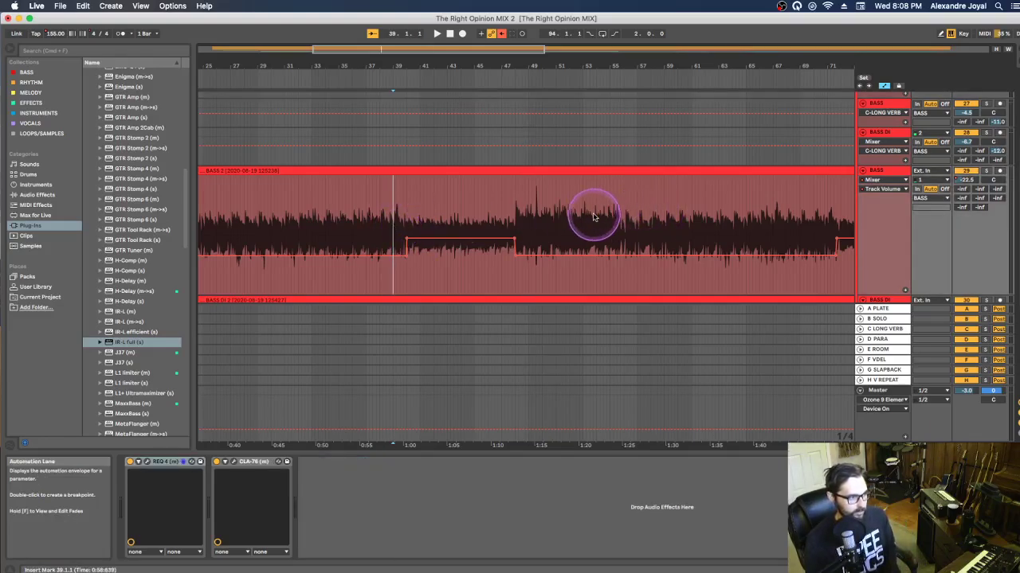
{"action": "left_click", "coordinate": [353, 212]}
{"action": "key", "text": "space"}
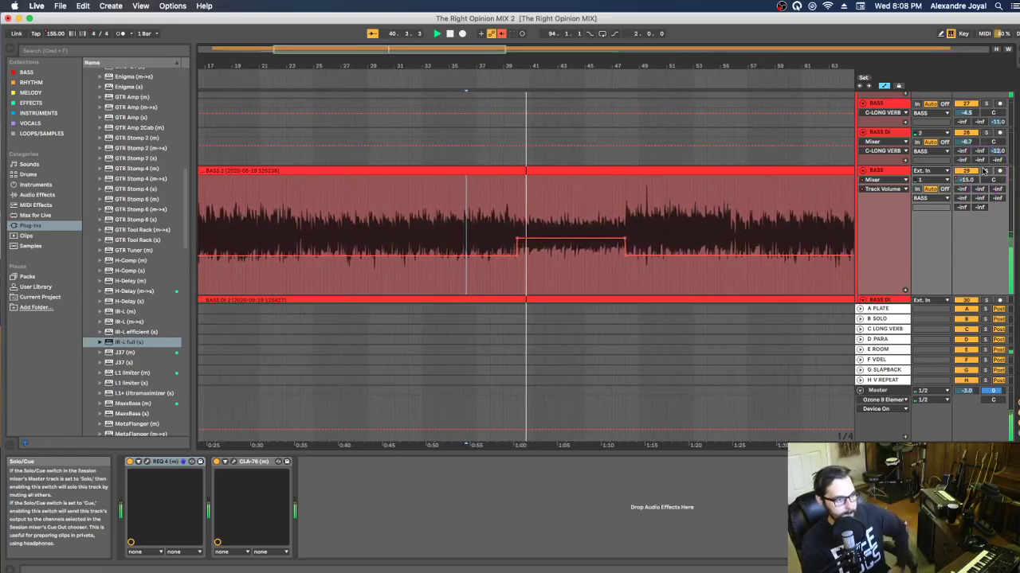
Steepen the BASS 2 track's volume rise just before bar 40 and play it back from about bar 39
{"action": "scroll", "coordinate": [508, 256], "scroll_direction": "up", "scroll_amount": 5}
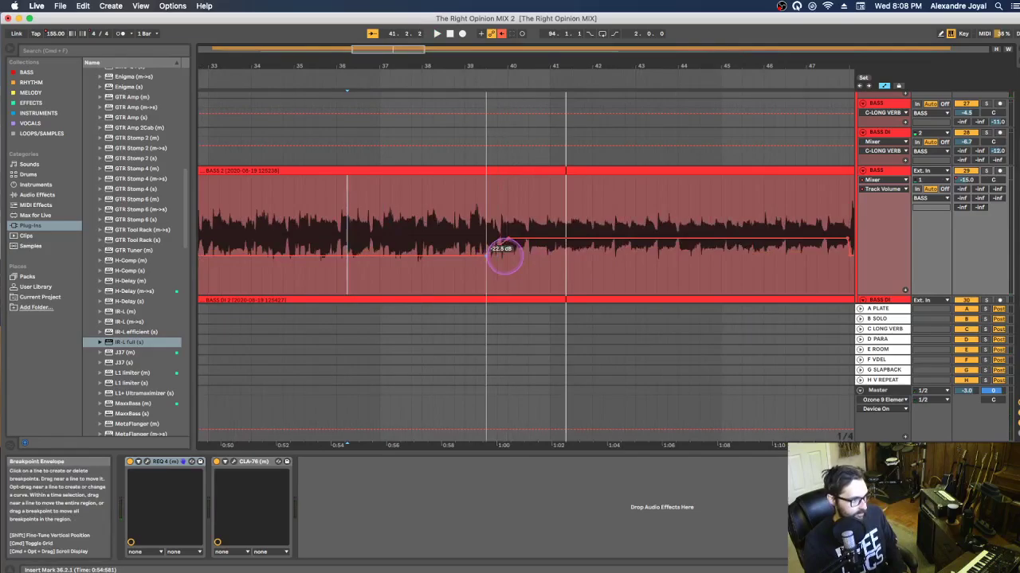
{"action": "mouse_move", "coordinate": [509, 241]}
{"action": "left_mouse_down"}
{"action": "mouse_move", "coordinate": [487, 241]}
{"action": "mouse_move", "coordinate": [508, 242]}
{"action": "left_mouse_up"}
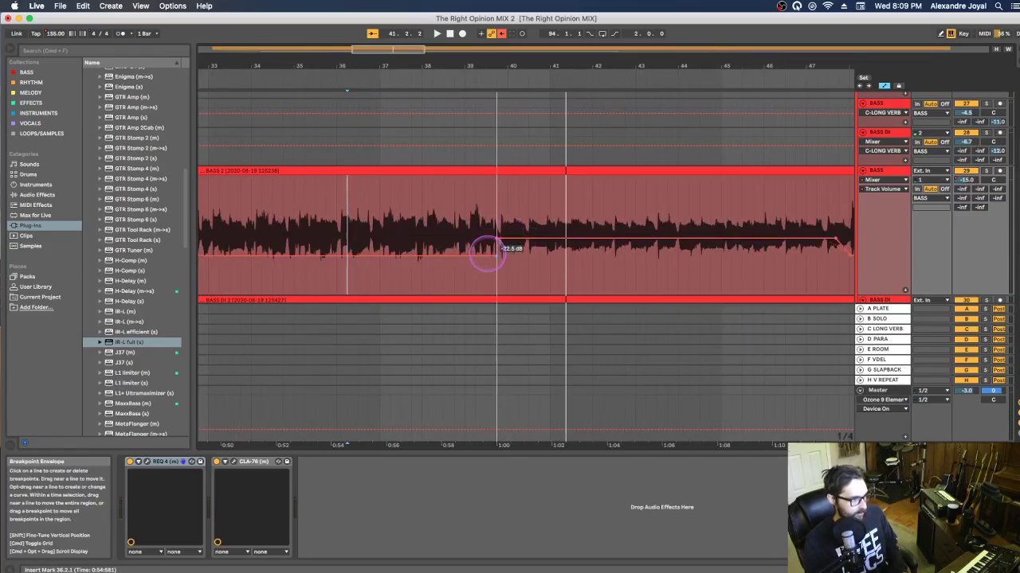
{"action": "left_click", "coordinate": [479, 248]}
{"action": "key", "text": "space"}
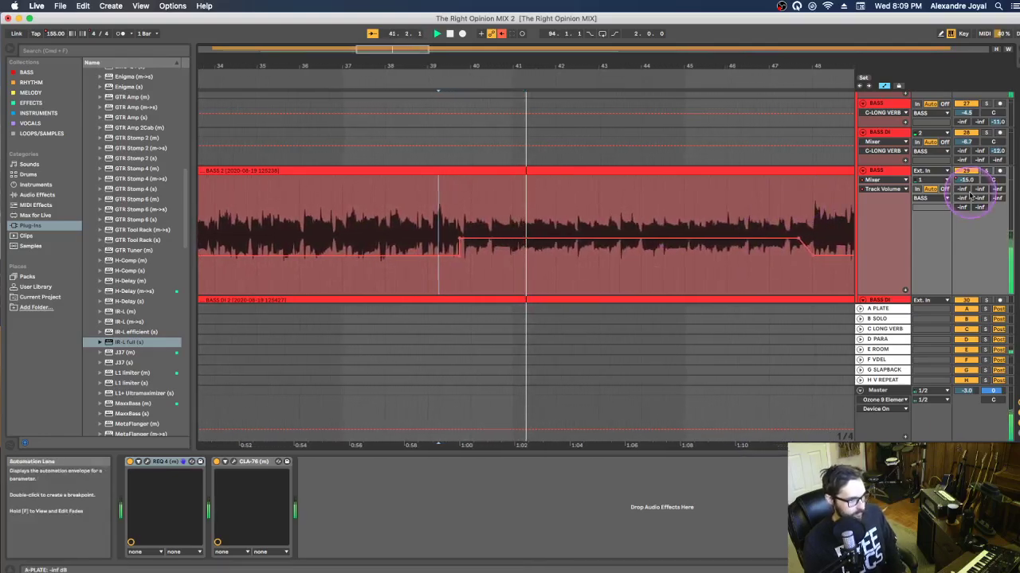
Fold the BASS group, unfold the GTR group and display the GTR group's Track Volume automation
{"action": "scroll", "coordinate": [955, 162], "scroll_direction": "up", "scroll_amount": 3}
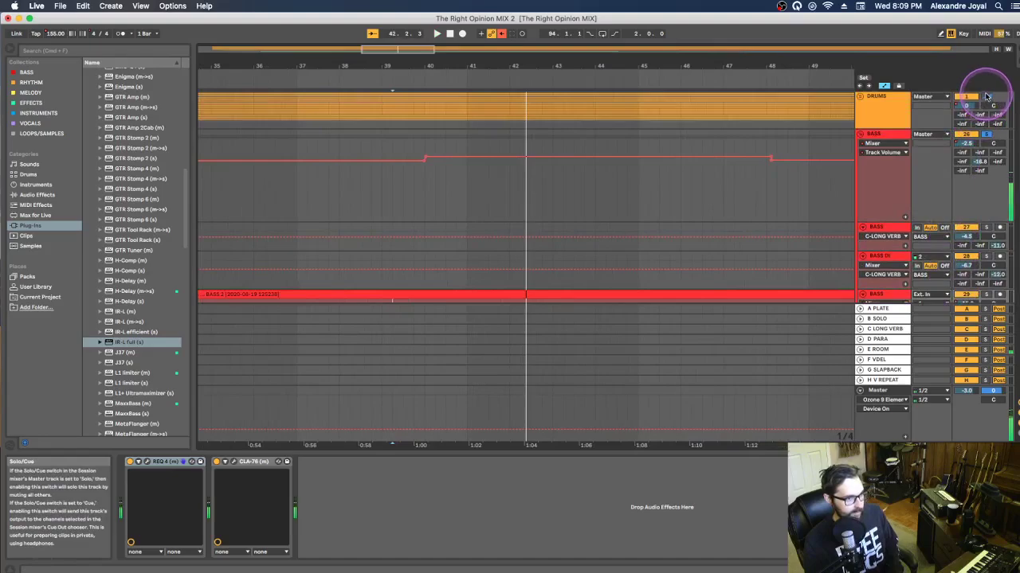
{"action": "left_click", "coordinate": [861, 134]}
{"action": "left_click", "coordinate": [862, 145]}
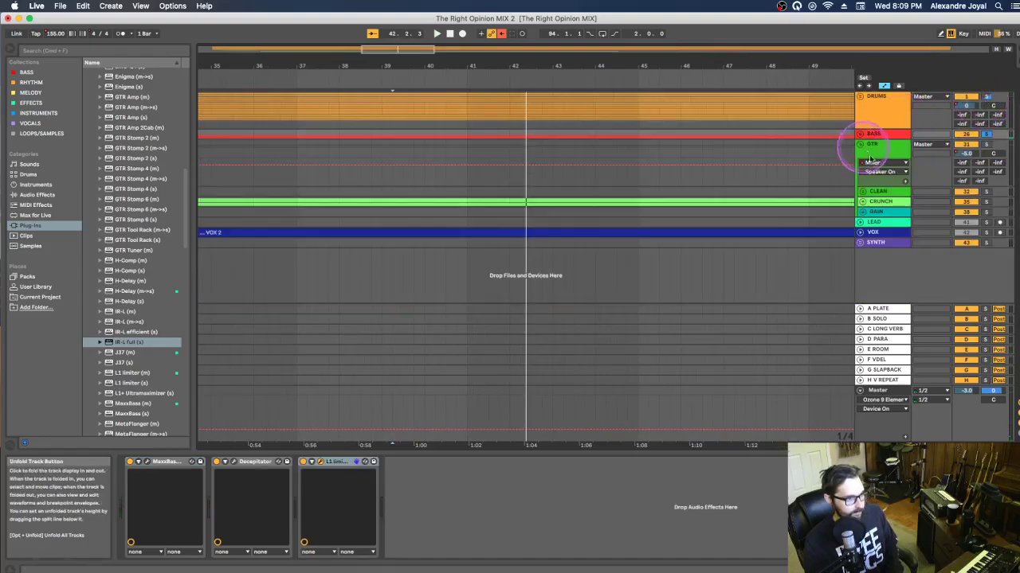
{"action": "left_click", "coordinate": [971, 155]}
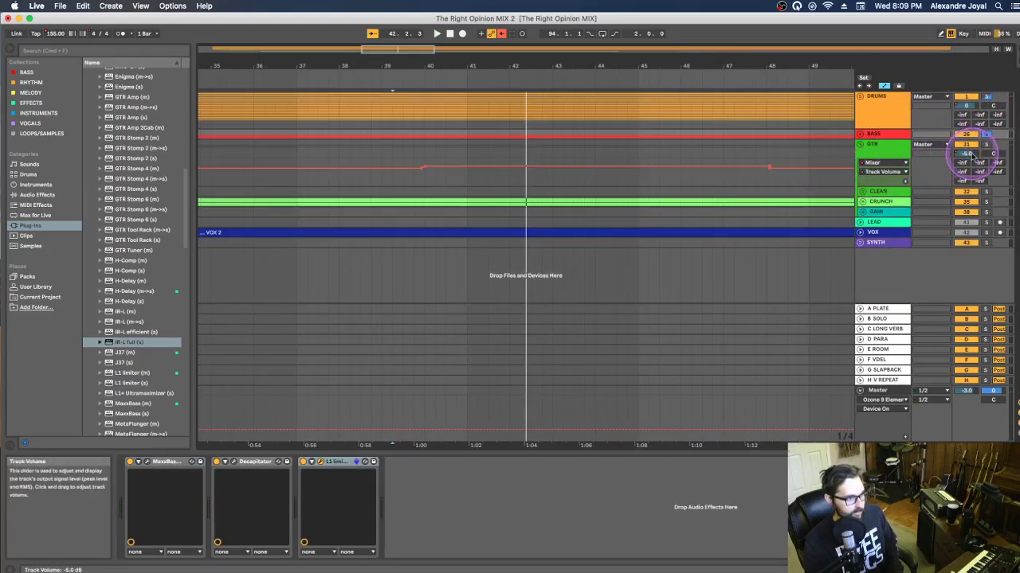
Solo GTR instead of BASS and audition the GTR group's volume rise just before bar 40
{"action": "left_click", "coordinate": [414, 171]}
{"action": "scroll", "coordinate": [420, 169], "scroll_direction": "up", "scroll_amount": 5}
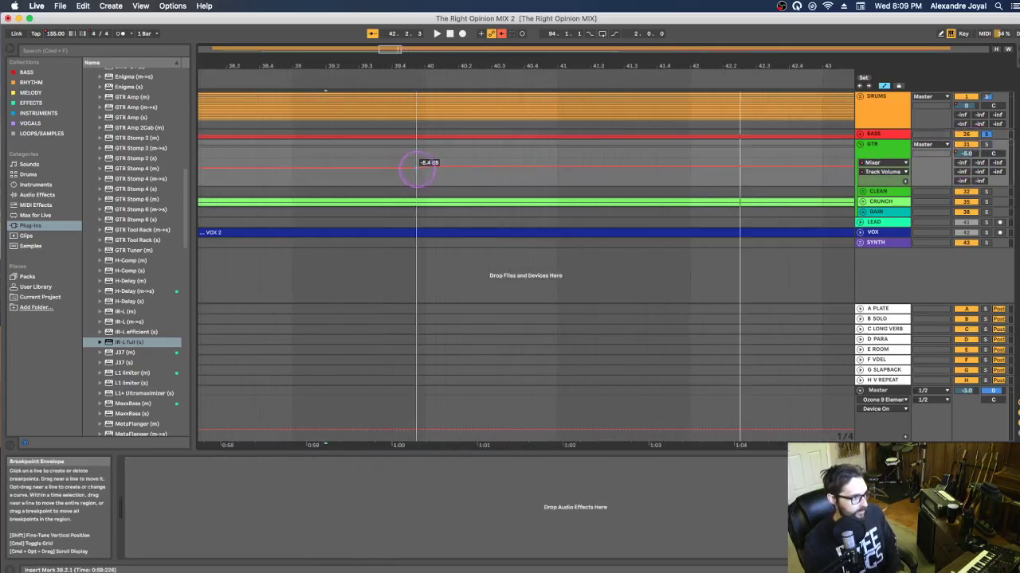
{"action": "left_click_drag", "start_coordinate": [431, 167], "coordinate": [428, 168]}
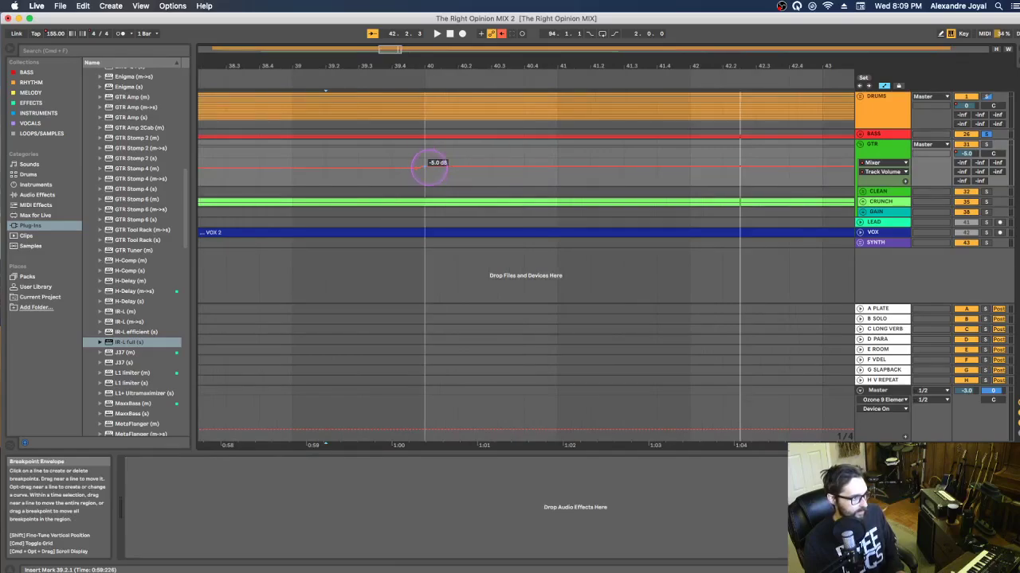
{"action": "left_click", "coordinate": [396, 178]}
{"action": "key", "text": "space"}
{"action": "key", "text": "space"}
{"action": "left_click", "coordinate": [985, 134]}
{"action": "left_click", "coordinate": [985, 145]}
{"action": "key", "text": "space"}
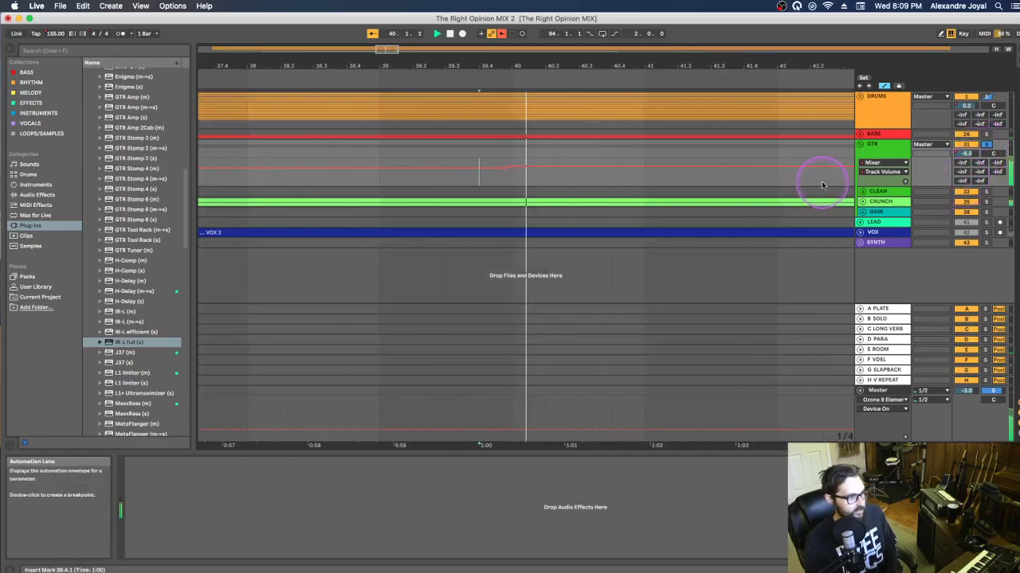
Replay the GTR group's volume rise from bar 39.3 past bar 43, and clear the solos
{"action": "left_click", "coordinate": [405, 175]}
{"action": "key", "text": "space"}
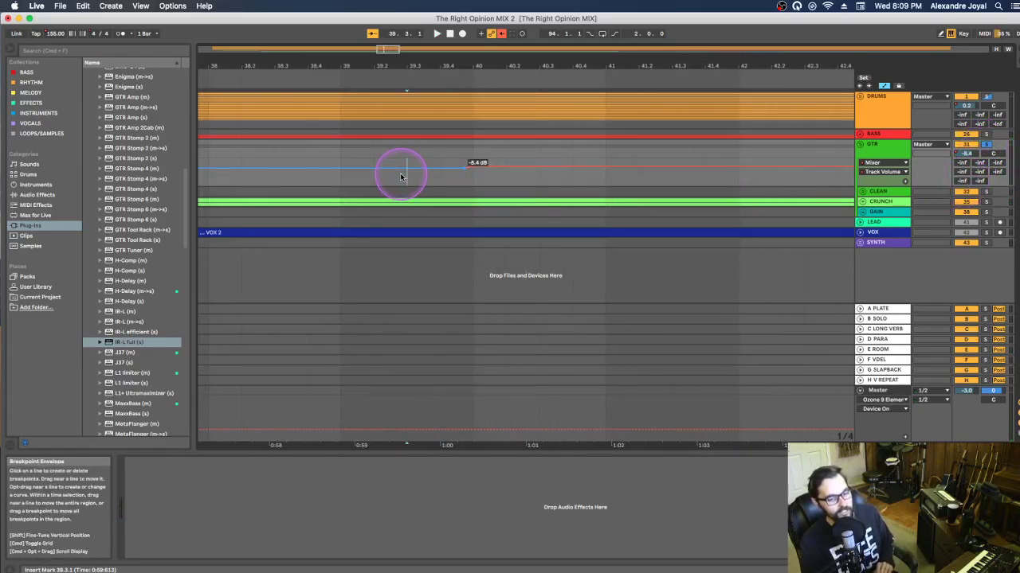
{"action": "scroll", "coordinate": [396, 173], "scroll_direction": "left", "scroll_amount": 2}
{"action": "key", "text": "space"}
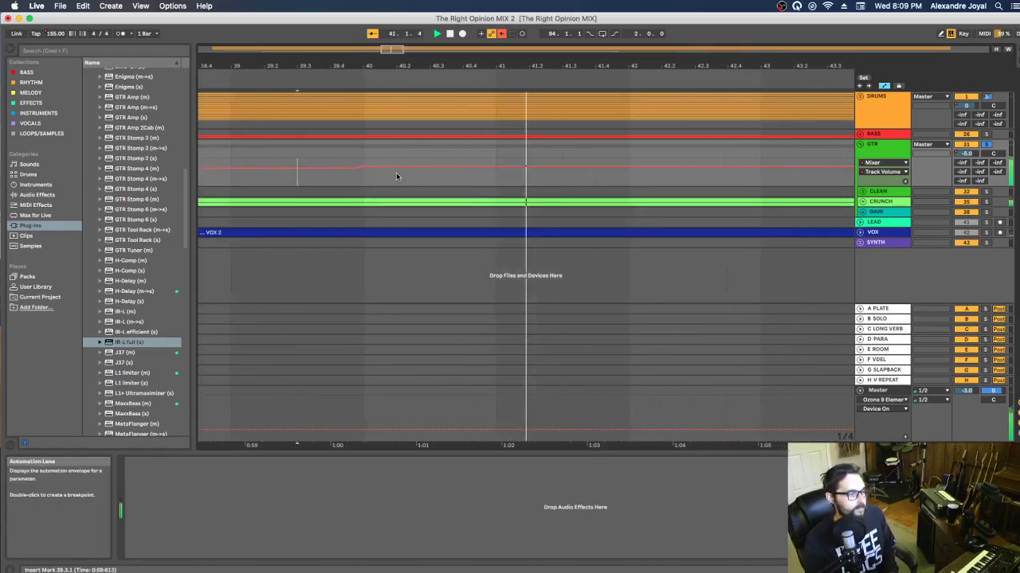
{"action": "key", "text": "minus"}
{"action": "key", "text": "minus"}
{"action": "key", "text": "minus"}
{"action": "key", "text": "minus"}
{"action": "key", "text": "minus"}
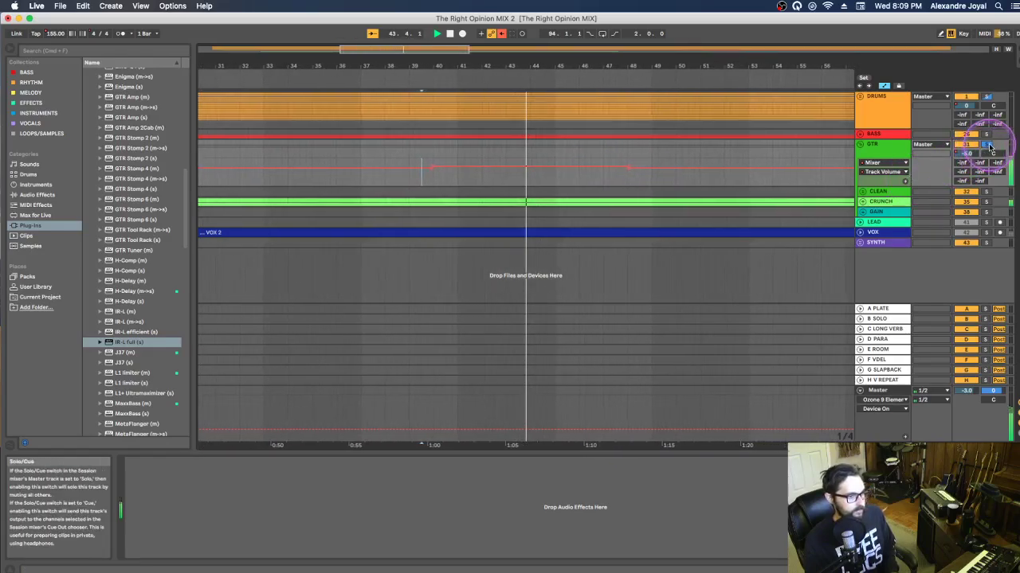
{"action": "left_click", "coordinate": [987, 96]}
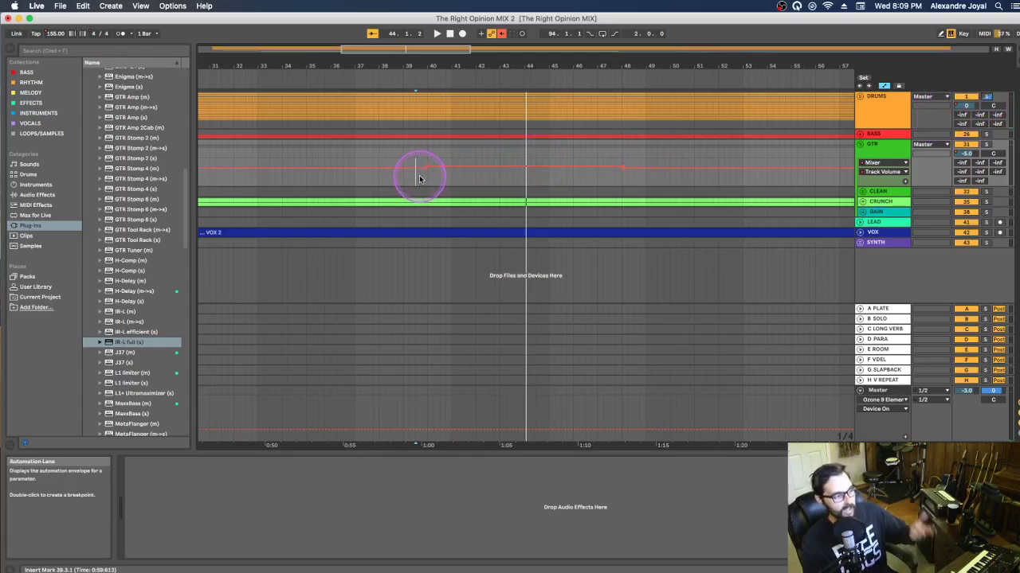
Audition the full mix from bar 37 through the GTR group's volume rise
{"action": "left_click", "coordinate": [387, 177]}
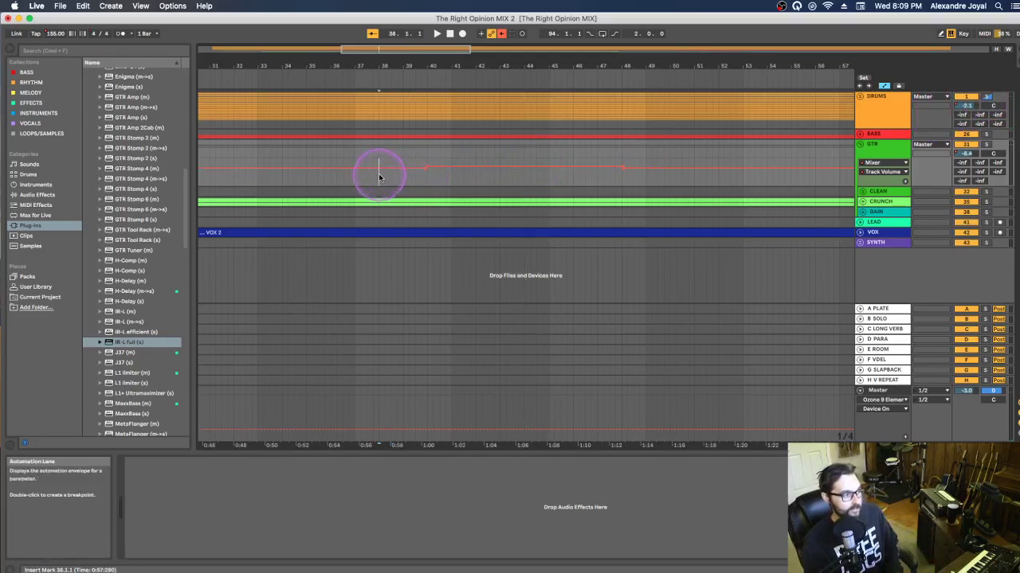
{"action": "left_click", "coordinate": [353, 175]}
{"action": "key", "text": "space"}
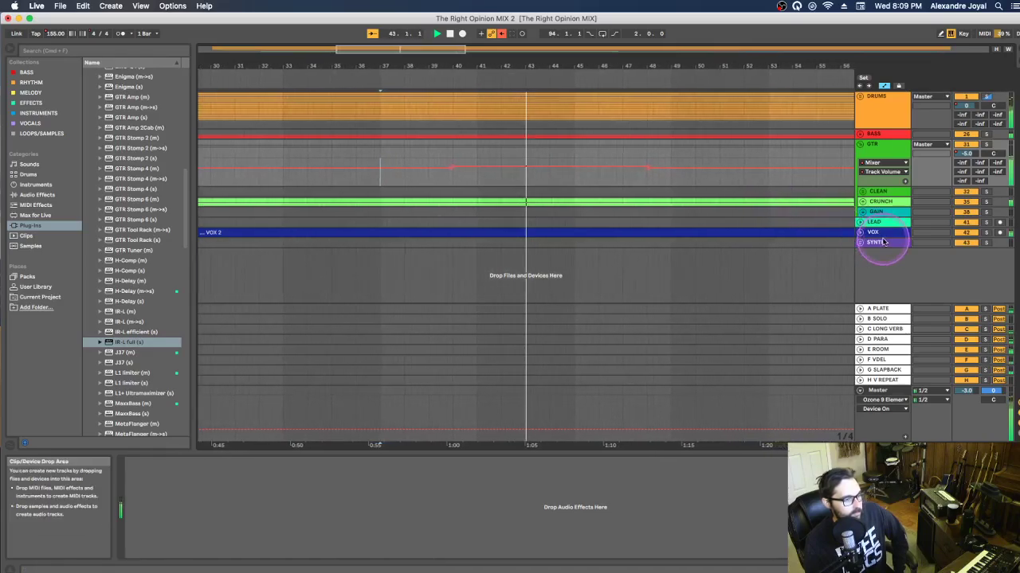
Unfold the VOX track, stop playback and display the track's Track Volume automation
{"action": "left_click", "coordinate": [860, 232]}
{"action": "scroll", "coordinate": [625, 279], "scroll_direction": "down", "scroll_amount": 3}
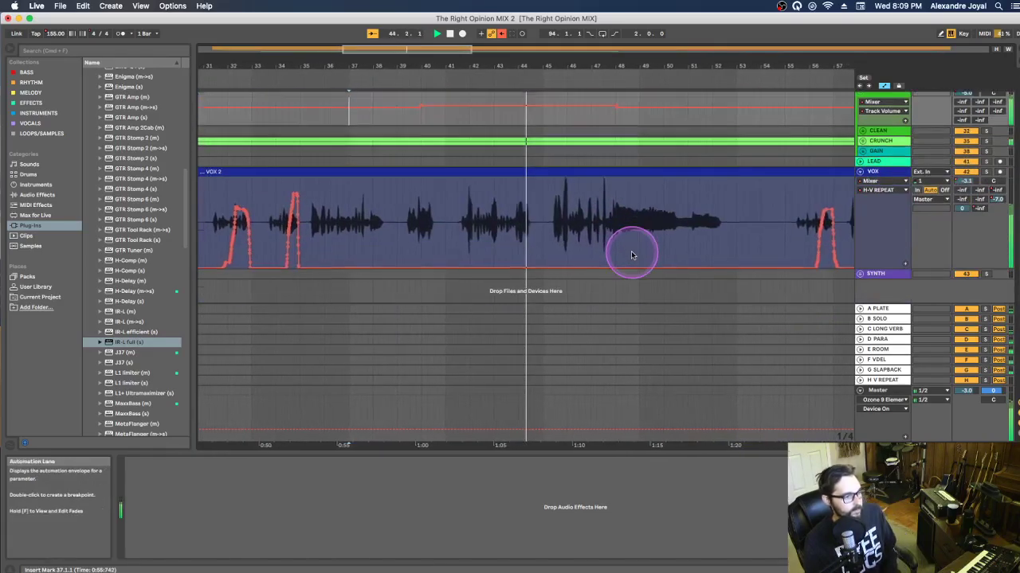
{"action": "key", "text": "space"}
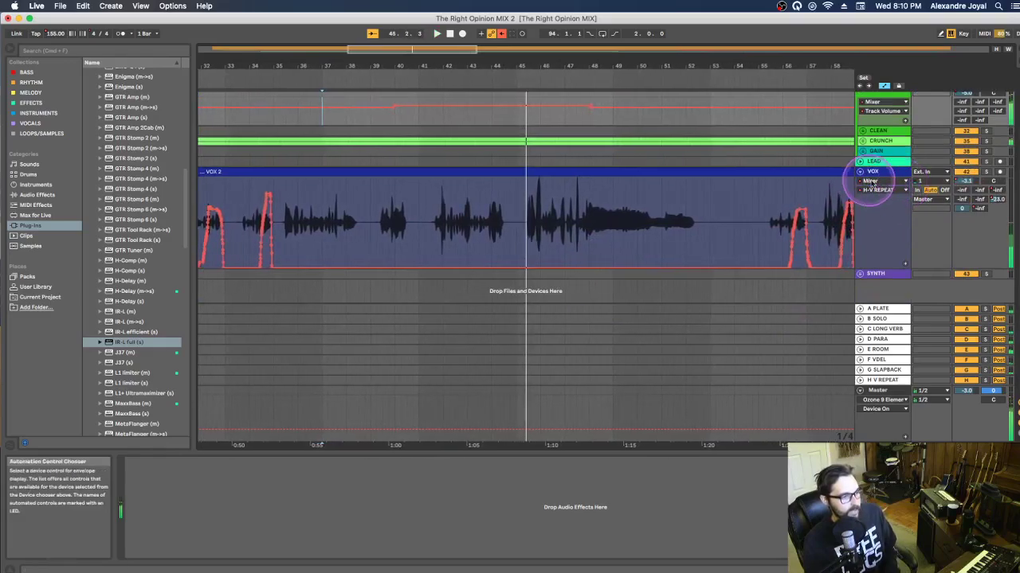
{"action": "left_click", "coordinate": [965, 181]}
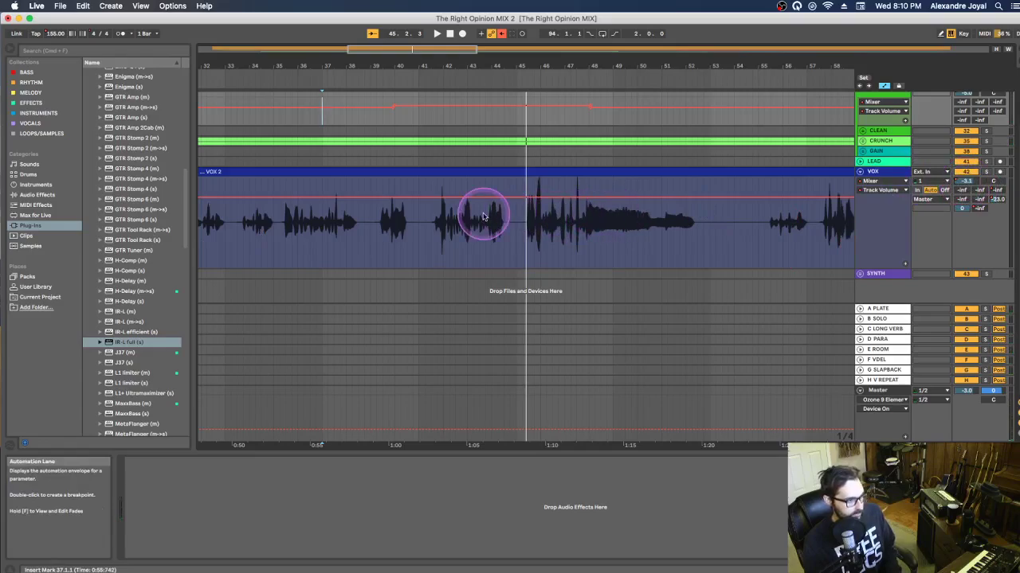
Audition the VOX 2 clip's phrases from bar 45, bar 41.3 and bar 39.2
{"action": "scroll", "coordinate": [483, 217], "scroll_direction": "up", "scroll_amount": 3}
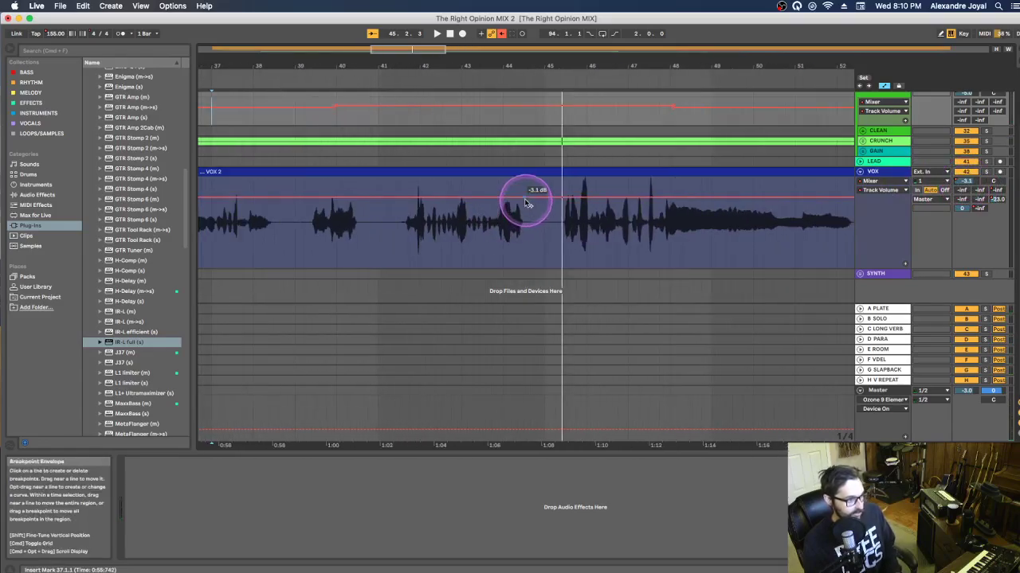
{"action": "left_click", "coordinate": [538, 221]}
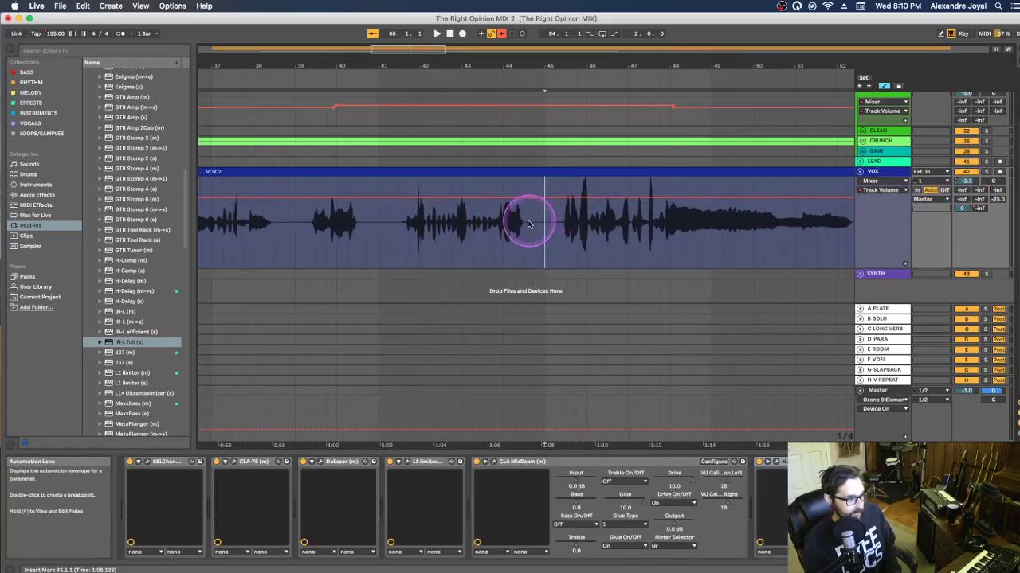
{"action": "key", "text": "space"}
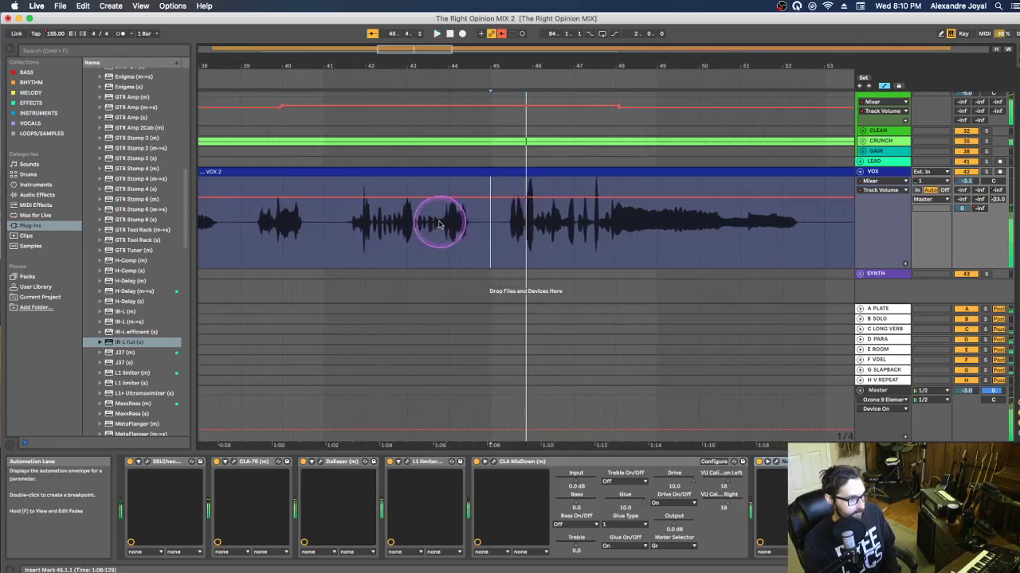
{"action": "scroll", "coordinate": [414, 221], "scroll_direction": "down", "scroll_amount": 2}
{"action": "left_click", "coordinate": [386, 222]}
{"action": "scroll", "coordinate": [375, 222], "scroll_direction": "up", "scroll_amount": 2}
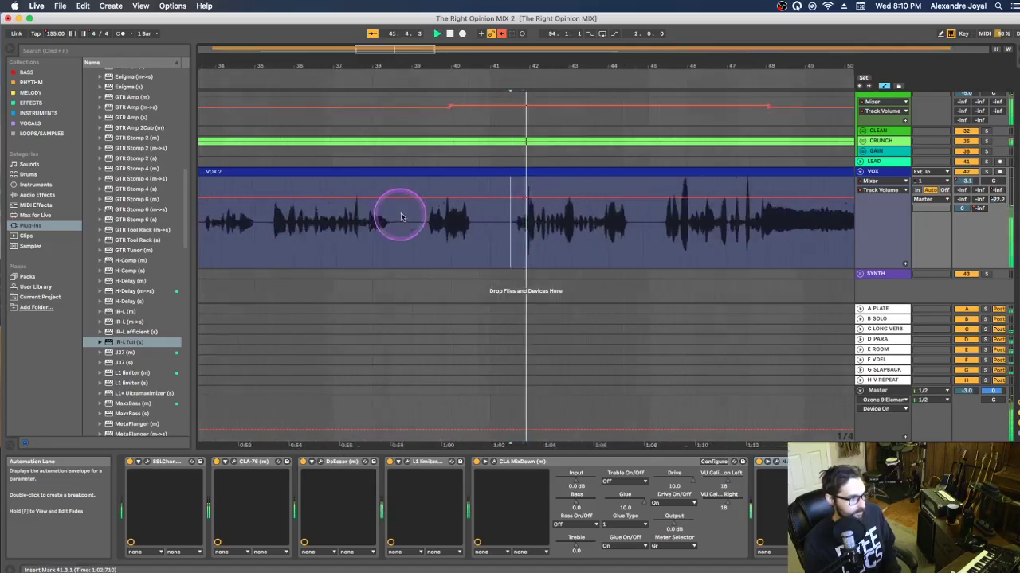
{"action": "left_click", "coordinate": [380, 221]}
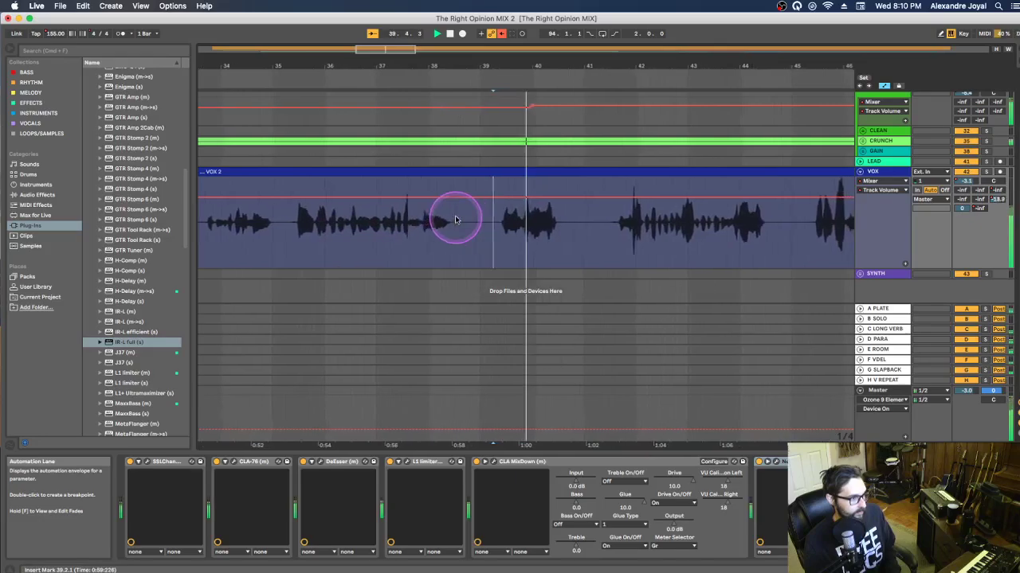
{"action": "key", "text": "space"}
Raise the VOX track's volume automation to about -0.3 dB from just after bar 39.2 and play it back
{"action": "scroll", "coordinate": [483, 213], "scroll_direction": "up", "scroll_amount": 2}
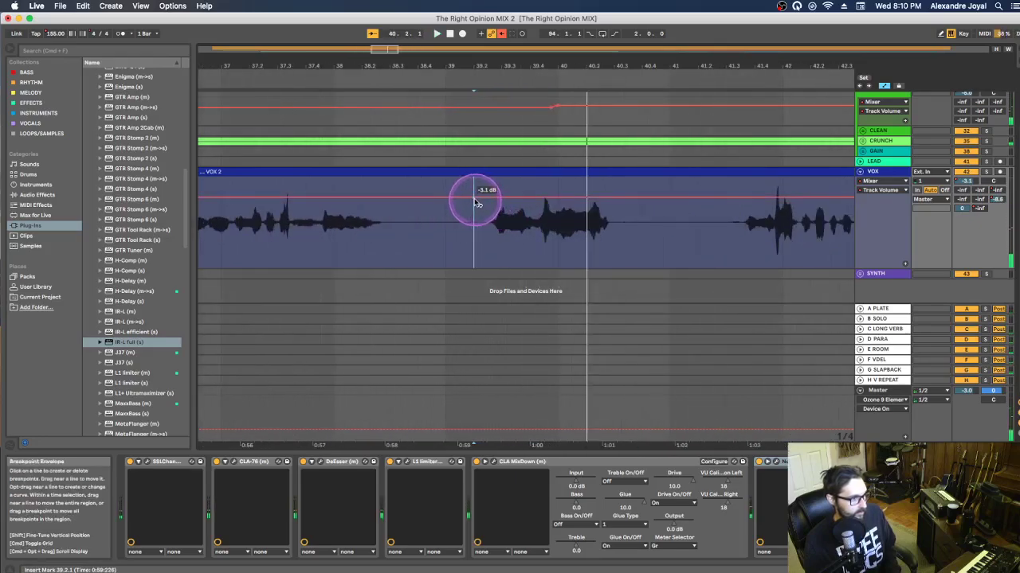
{"action": "left_click_drag", "start_coordinate": [485, 198], "coordinate": [485, 193]}
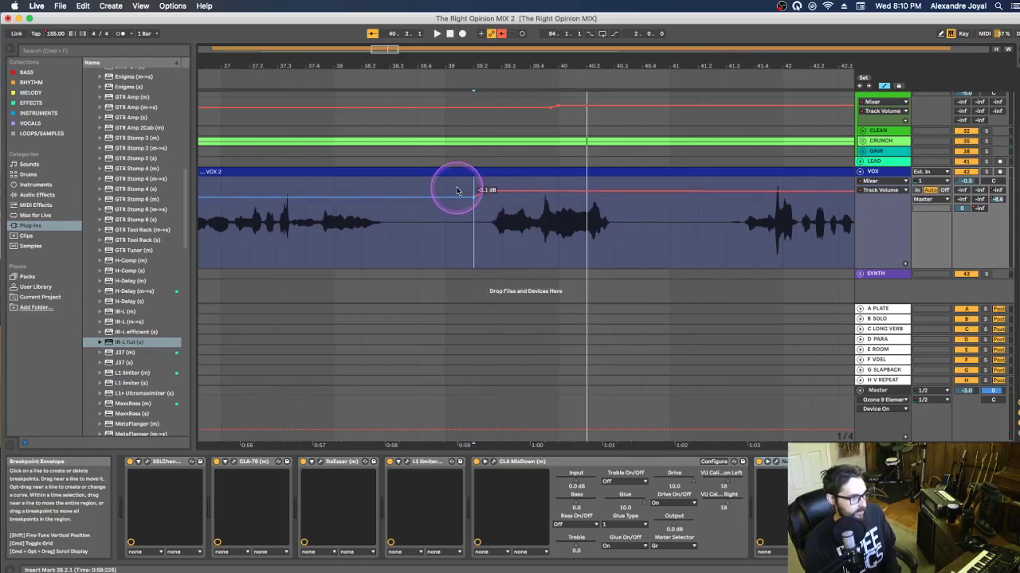
{"action": "key", "text": "space"}
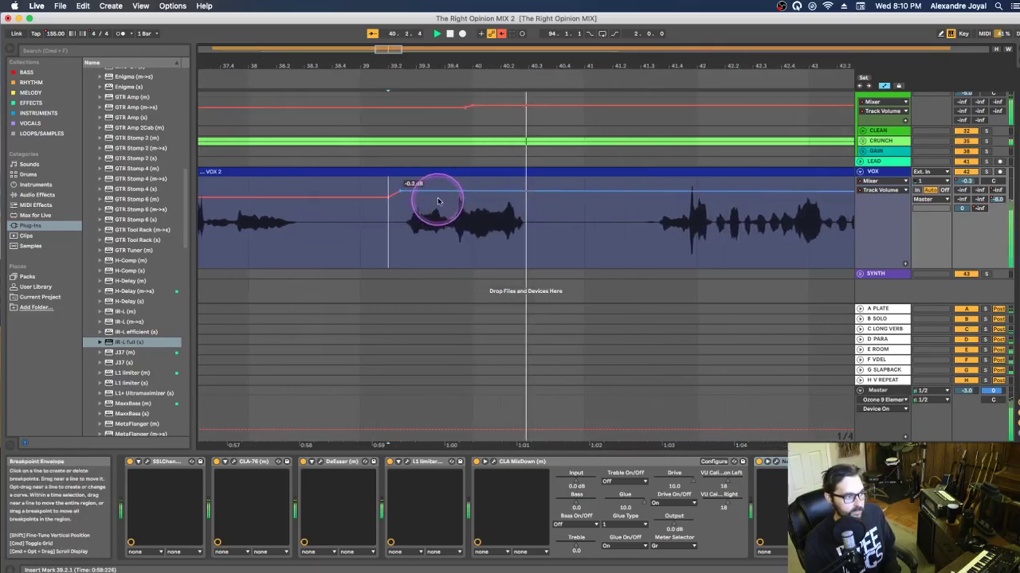
Lower the boosted part of the VOX volume automation to -0.9 dB and replay it from bar 39
{"action": "left_click_drag", "start_coordinate": [438, 198], "coordinate": [438, 200]}
{"action": "left_click", "coordinate": [364, 212]}
{"action": "key", "text": "space"}
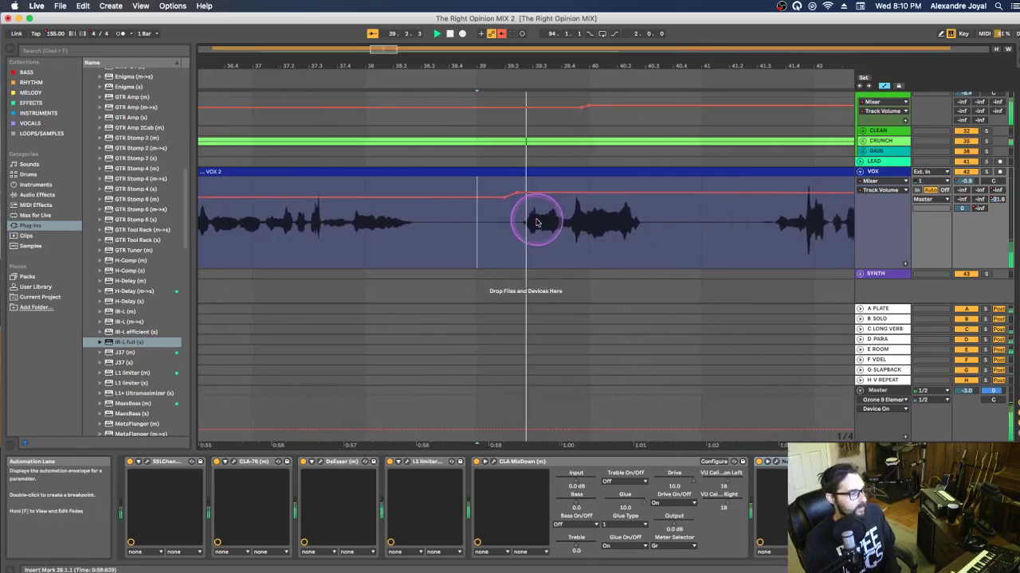
End the VOX volume boost with a drop at about bar 53, back to roughly the level before the boost
{"action": "key", "text": "minus"}
{"action": "key", "text": "minus"}
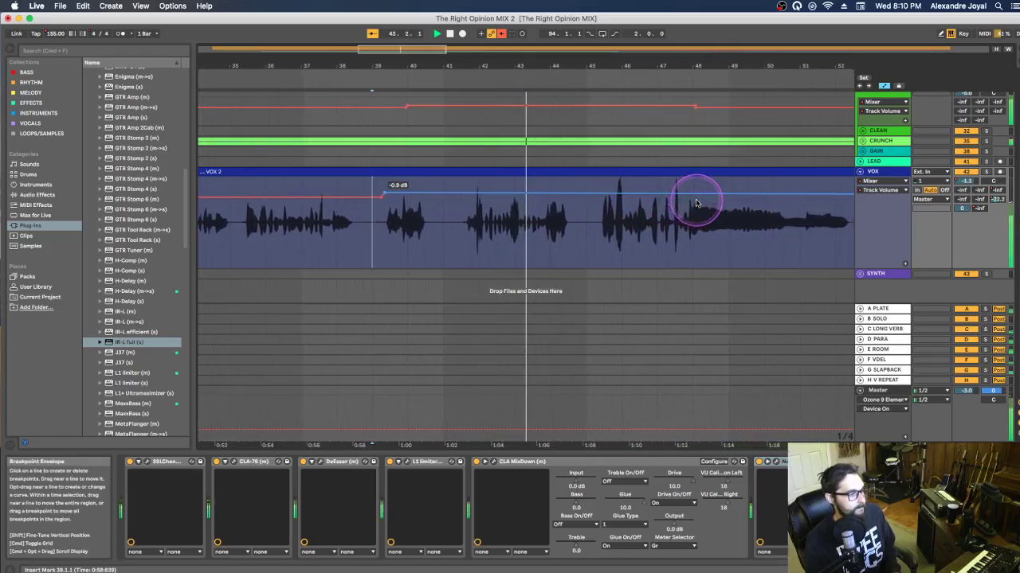
{"action": "left_click", "coordinate": [695, 206]}
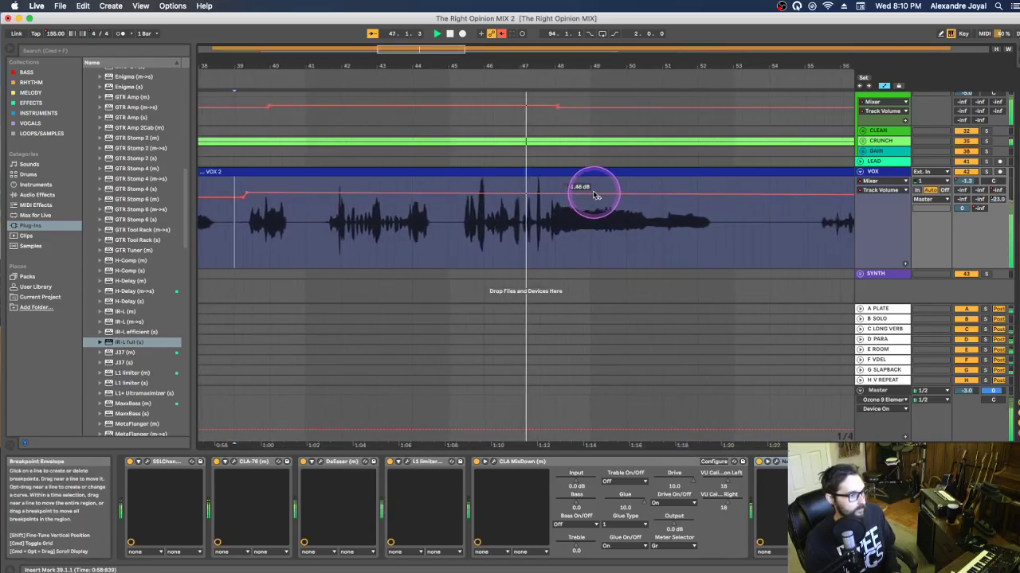
{"action": "left_click_drag", "start_coordinate": [584, 202], "coordinate": [523, 205]}
{"action": "scroll", "coordinate": [523, 205], "scroll_direction": "left", "scroll_amount": 4}
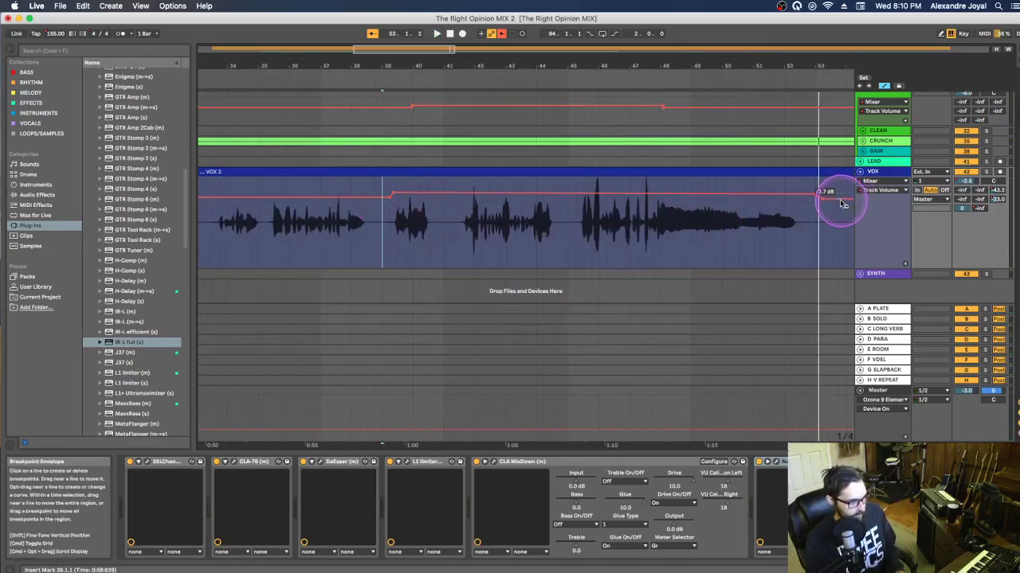
{"action": "left_click_drag", "start_coordinate": [840, 206], "coordinate": [840, 203]}
Show the whole song's arrangement and fold the VOX track and the GTR group
{"action": "scroll", "coordinate": [823, 211], "scroll_direction": "down", "scroll_amount": 8}
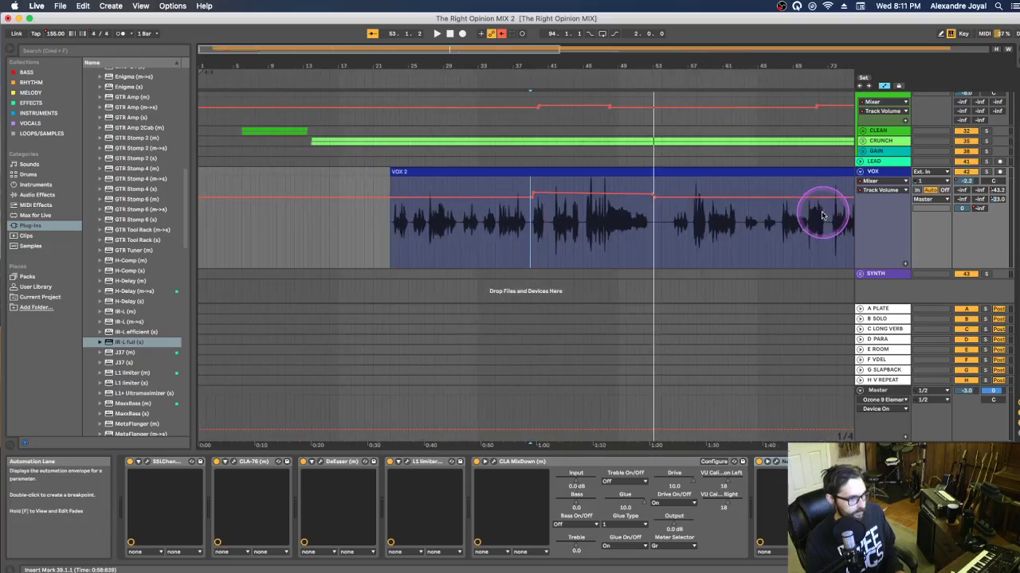
{"action": "scroll", "coordinate": [748, 197], "scroll_direction": "down", "scroll_amount": 3}
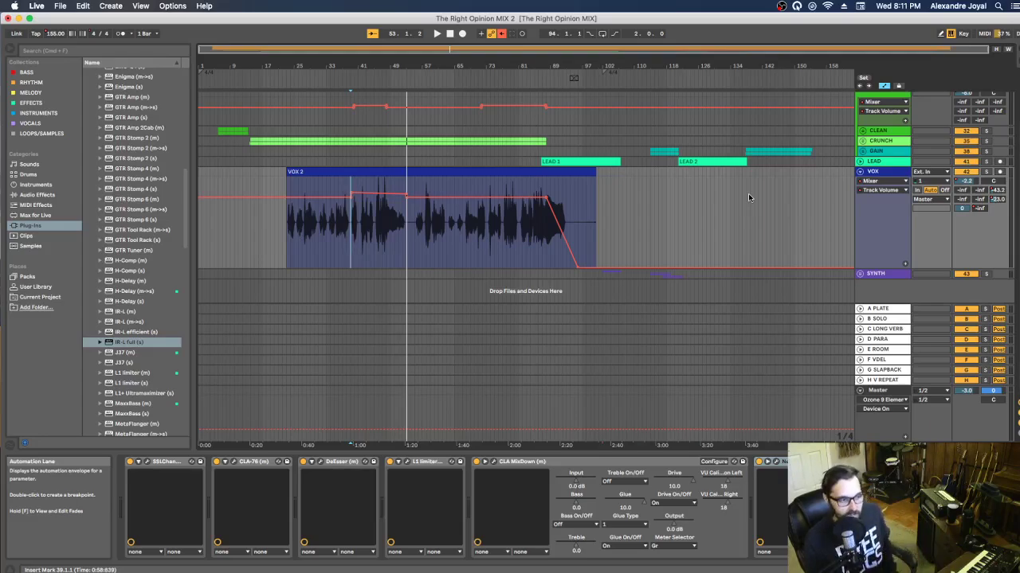
{"action": "left_click", "coordinate": [861, 171]}
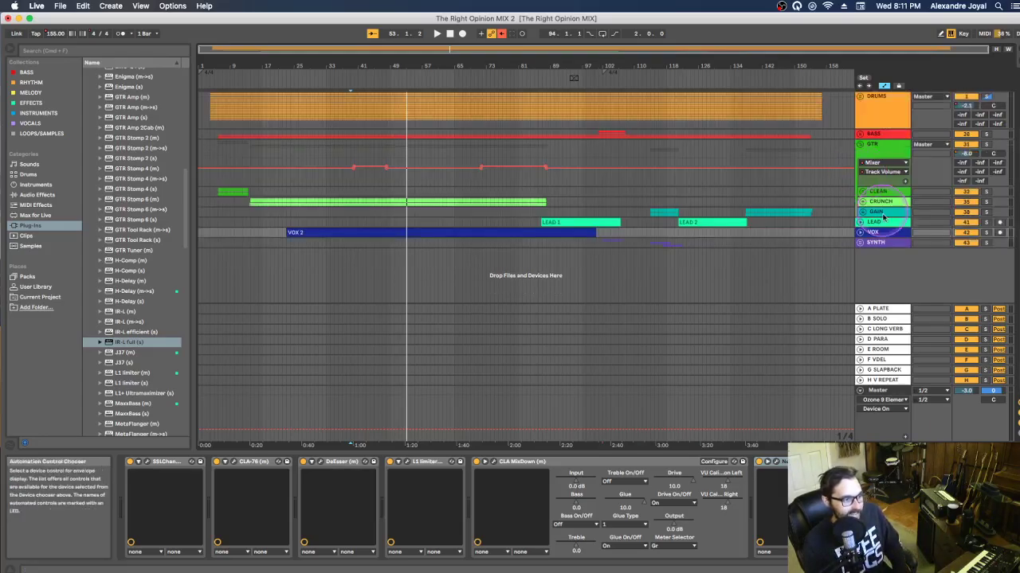
{"action": "left_click", "coordinate": [860, 146]}
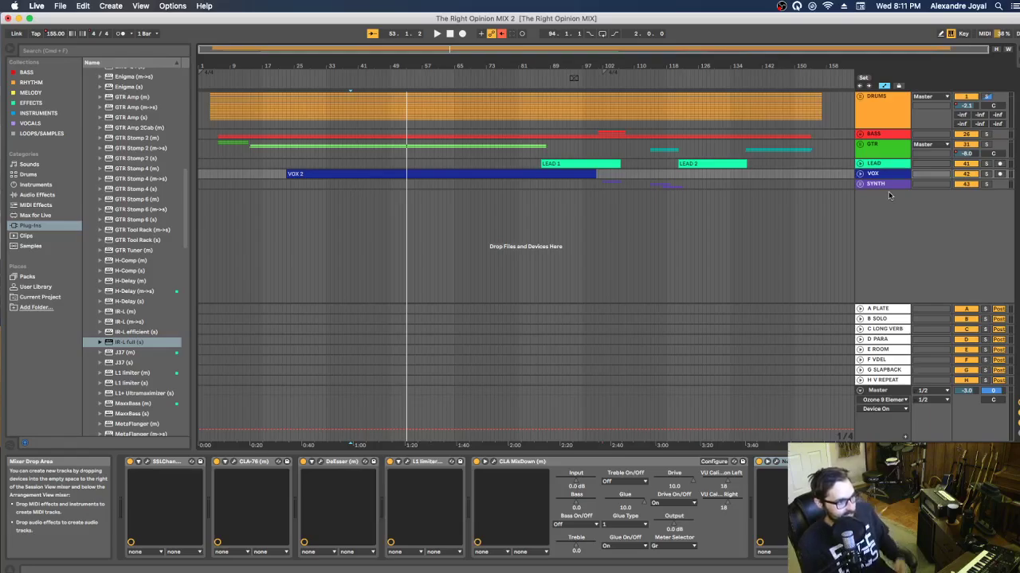
{"action": "left_click", "coordinate": [888, 191]}
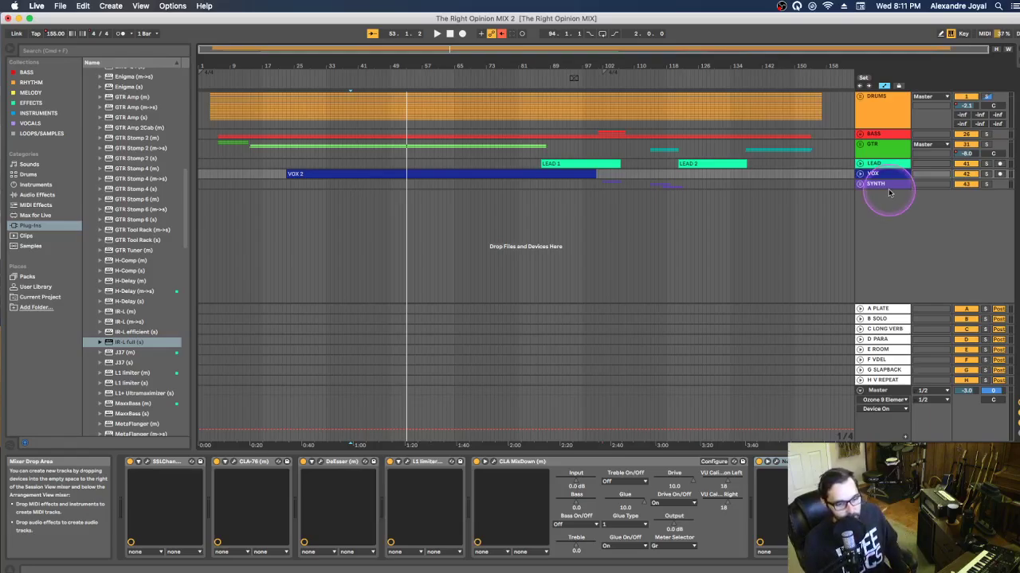
{"action": "left_click", "coordinate": [912, 222]}
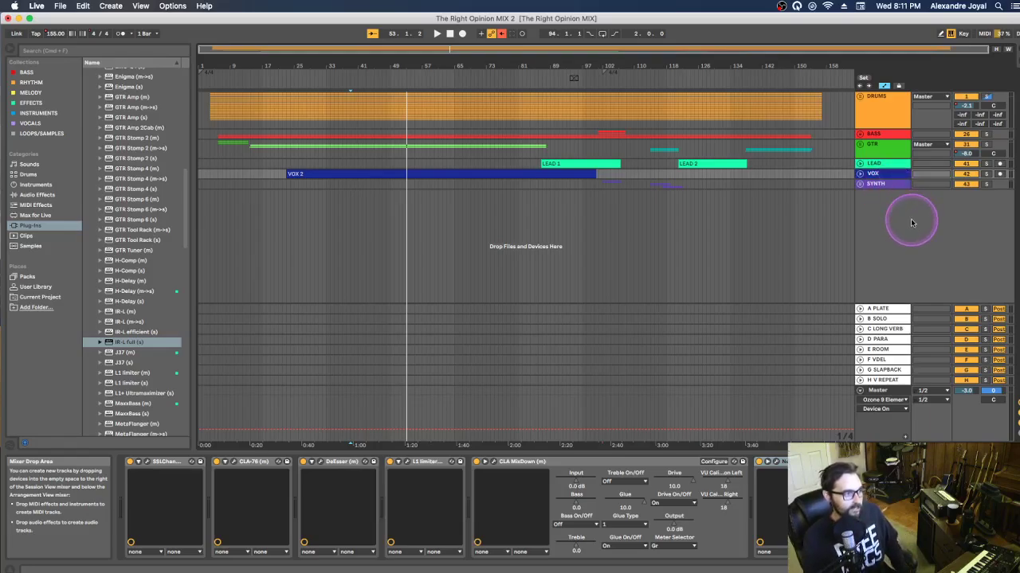